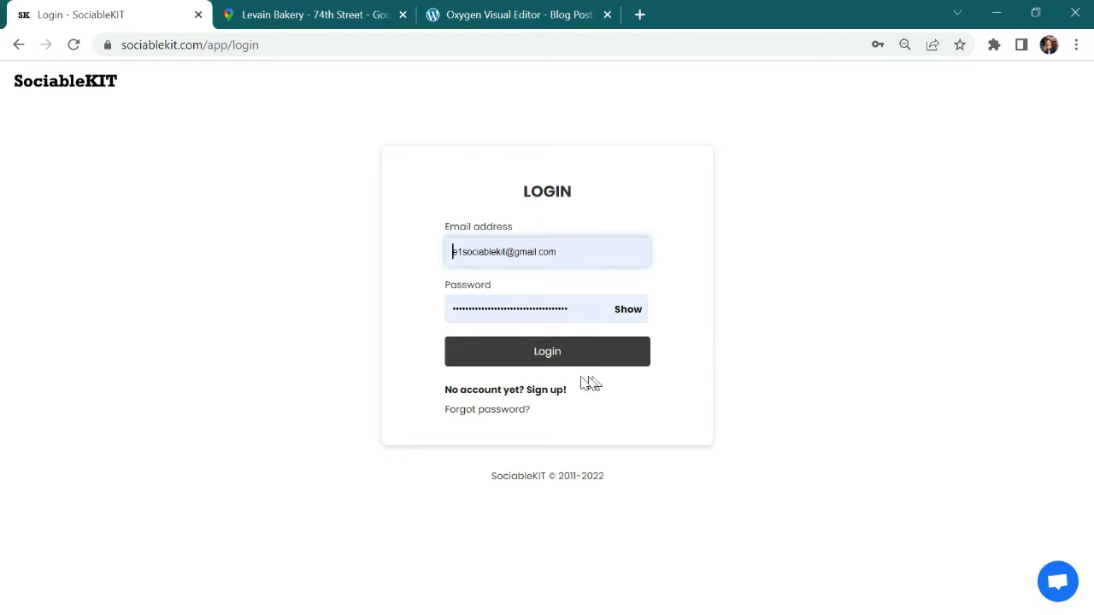
# Log in with the prefilled credentials and choose Google Reviews as the type of the new widget
pyautogui.click(545, 353)
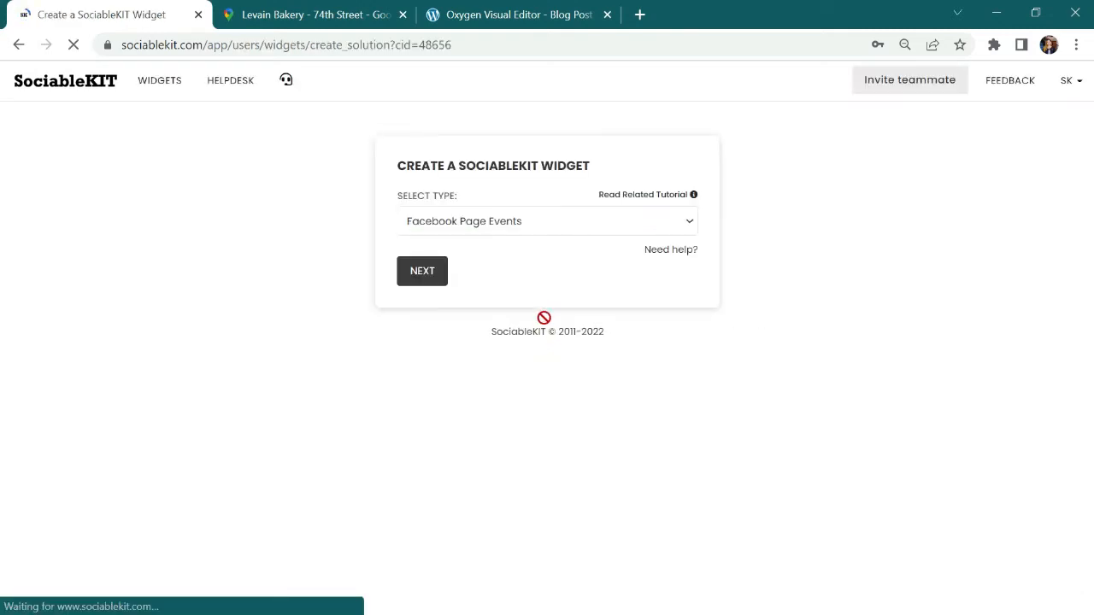
pyautogui.click(537, 227)
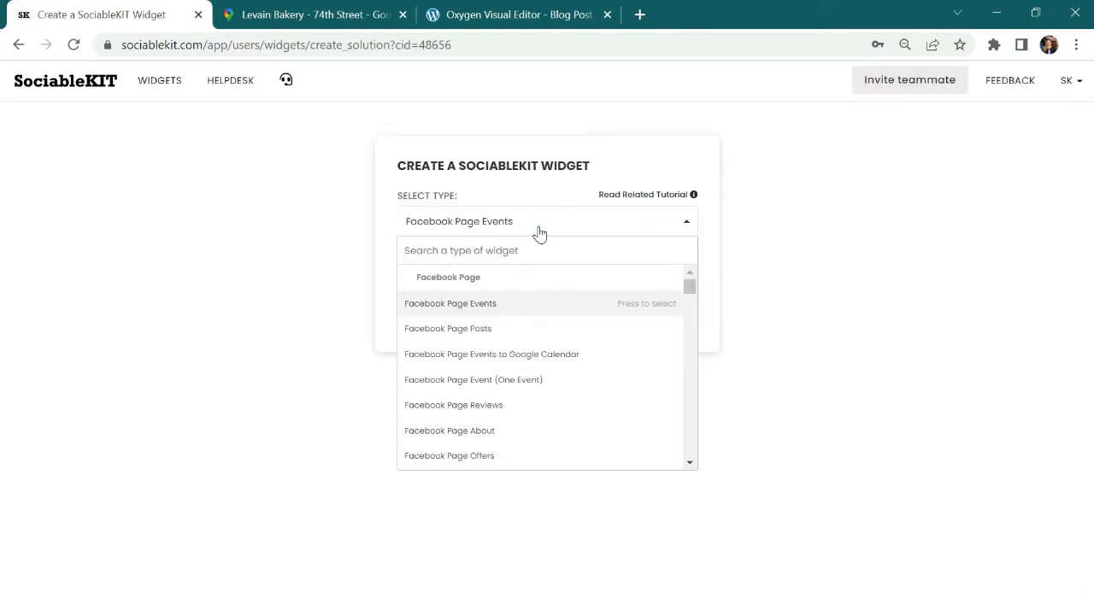
pyautogui.write('google re')
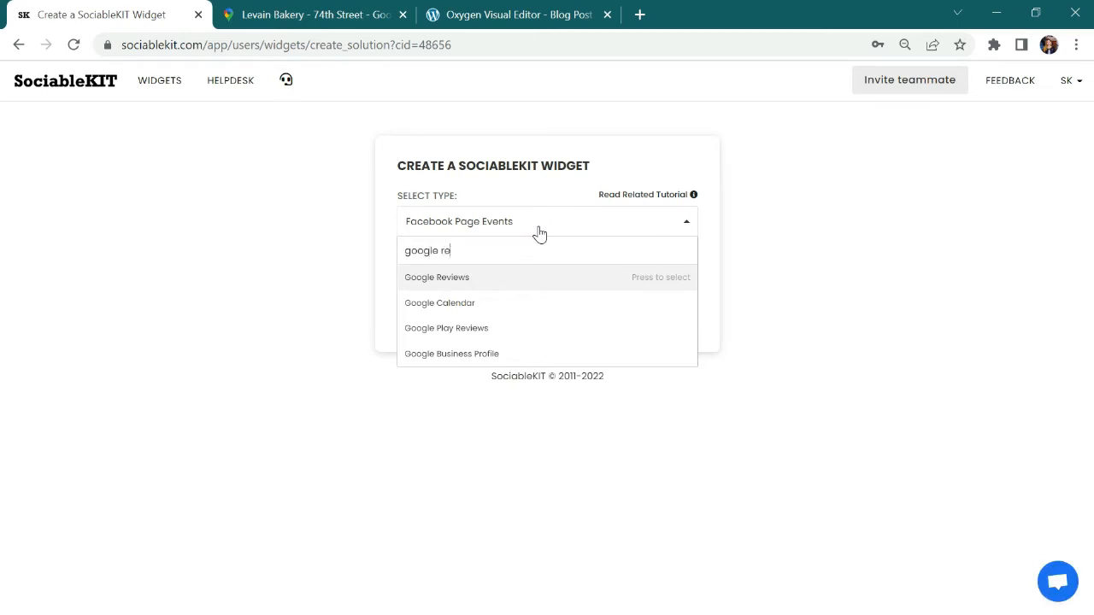
pyautogui.write('views')
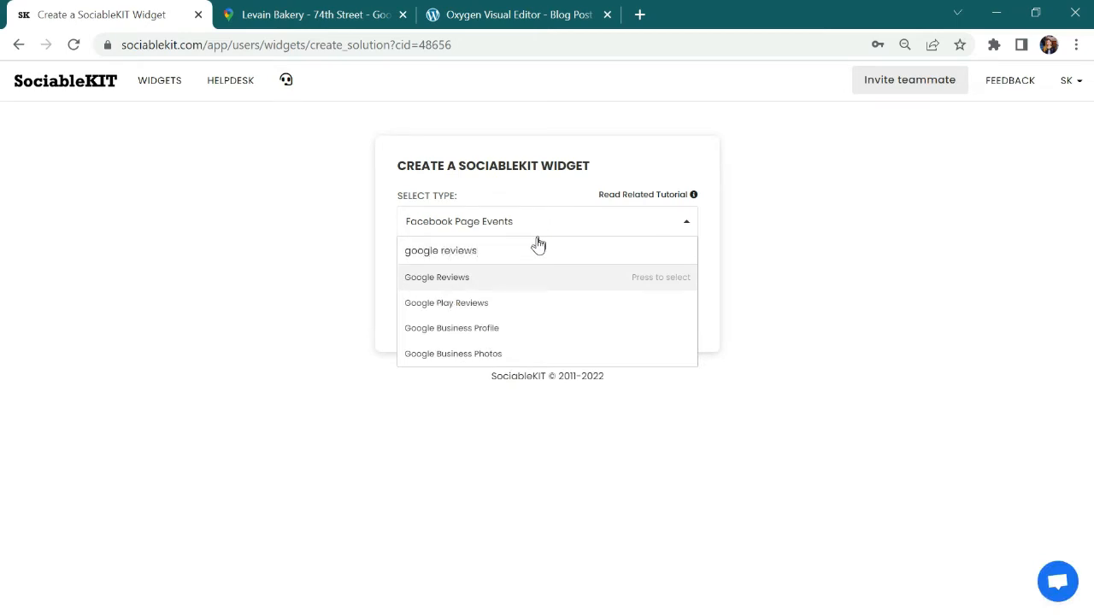
pyautogui.click(530, 277)
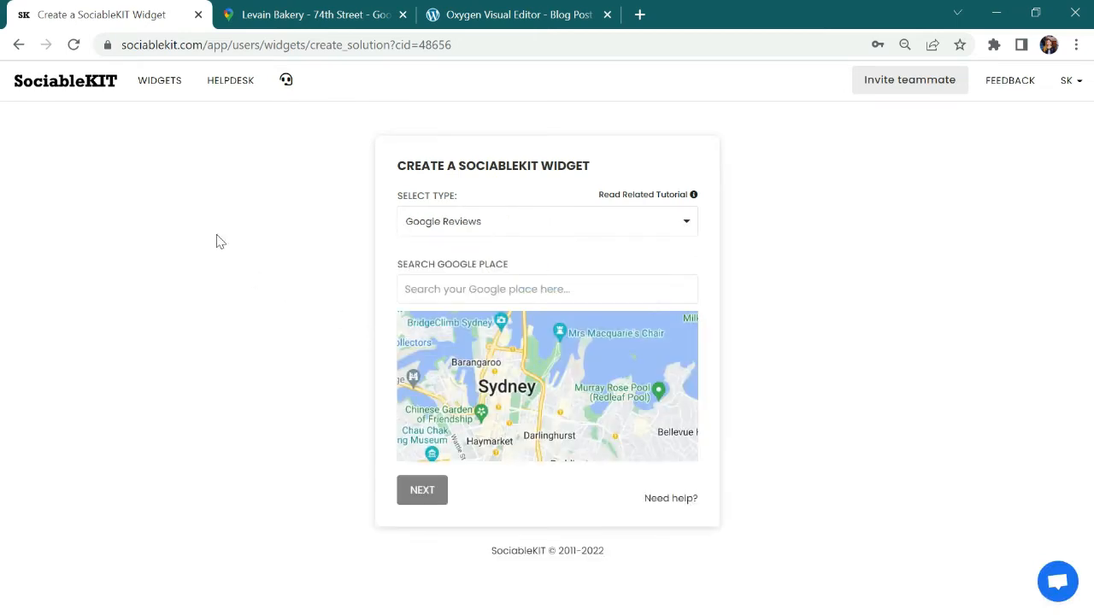
# Switch to Google Maps and copy the place title "Levain Bakery - 74th Street"
pyautogui.click(273, 11)
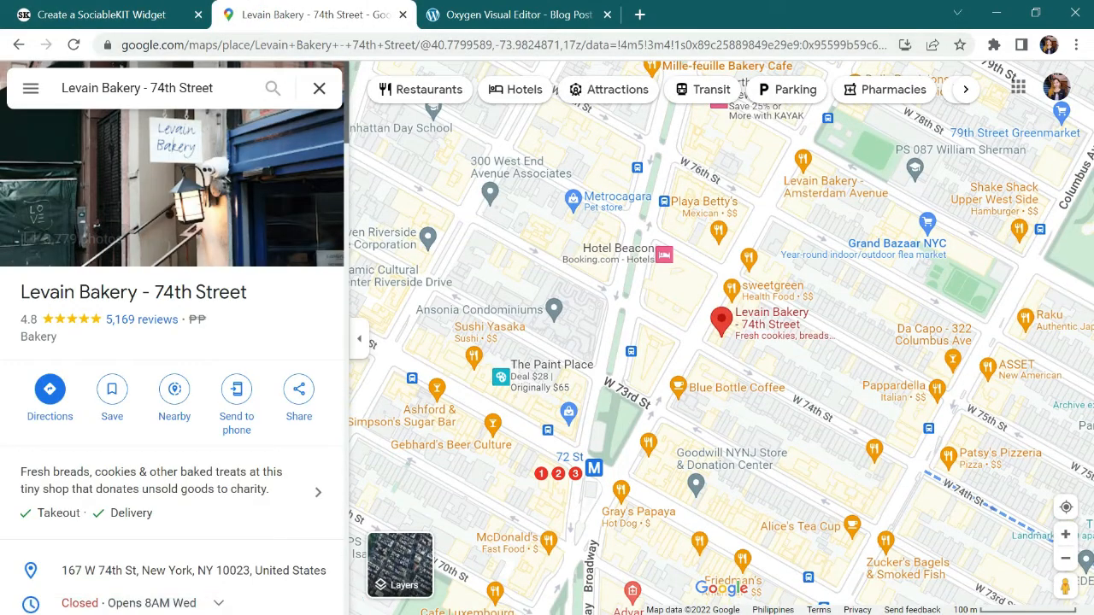
pyautogui.moveTo(246, 292); pyautogui.dragTo(20, 292)
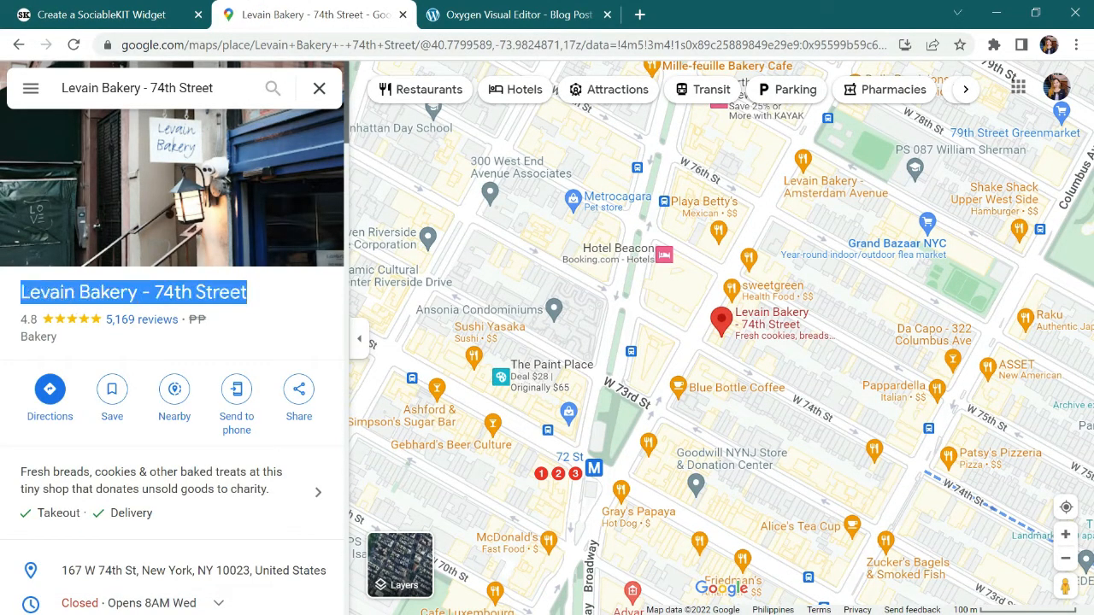
pyautogui.rightClick(20, 292)
pyautogui.click(43, 304)
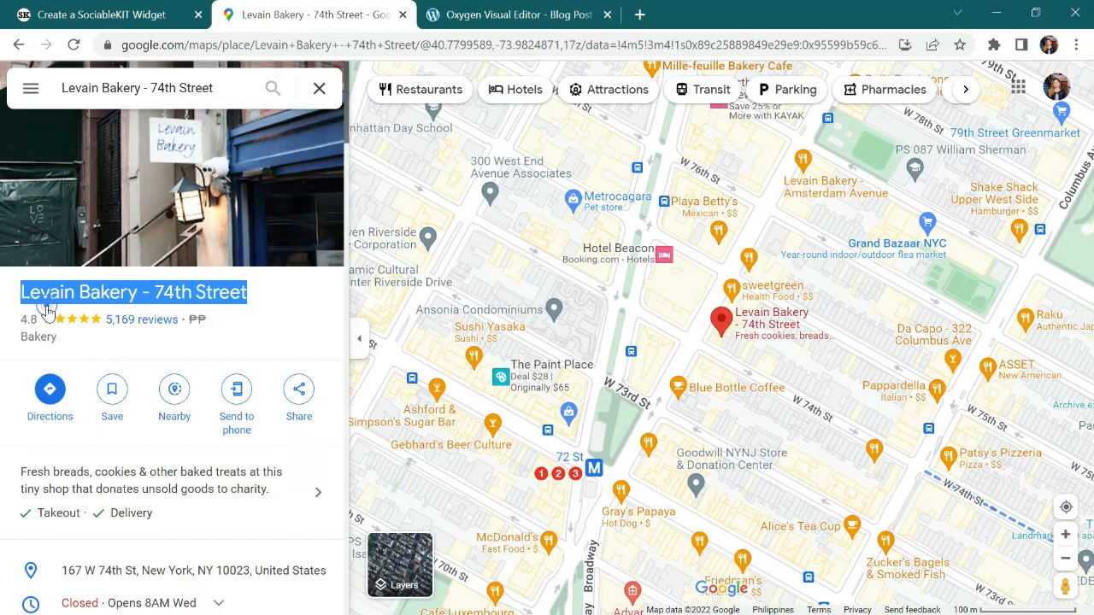
# Back in SociableKIT, paste the copied name as the Google place, pick the Levain Bakery - 74th Street match and create the widget
pyautogui.click(111, 10)
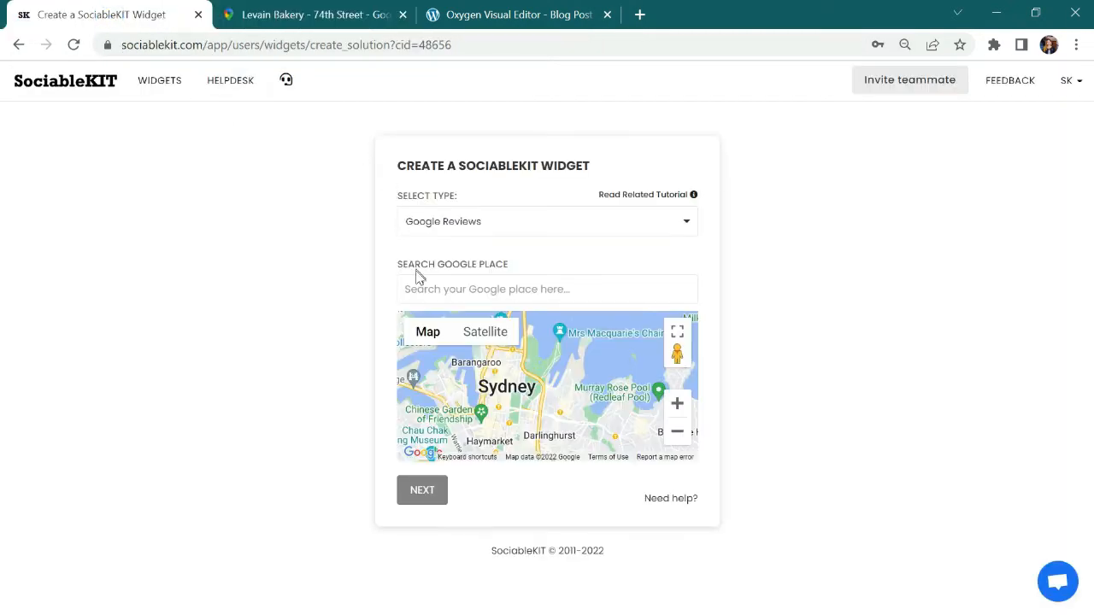
pyautogui.rightClick(413, 285)
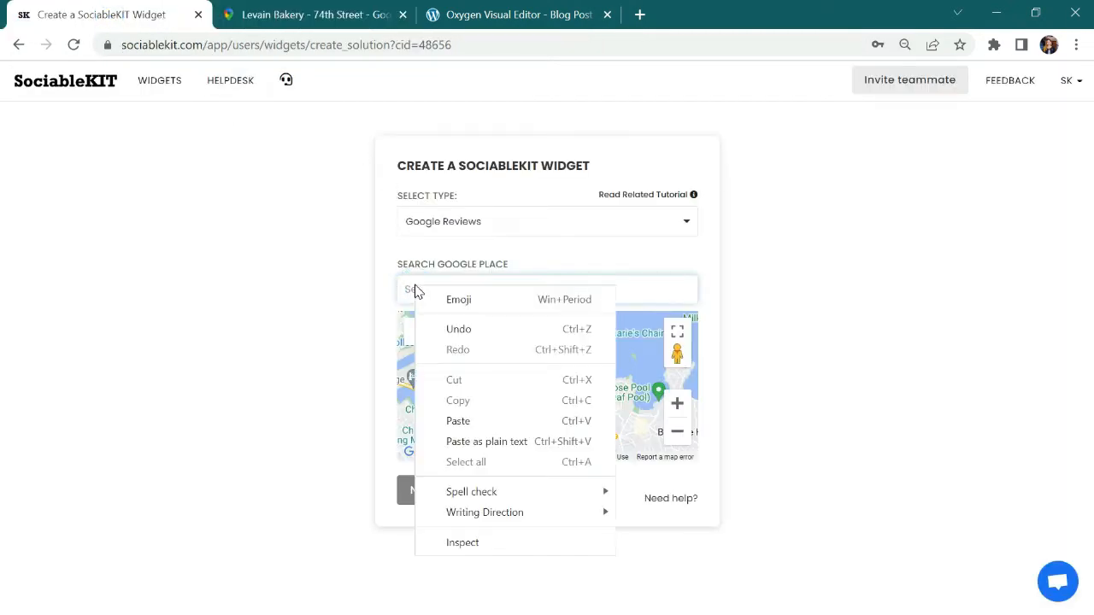
pyautogui.click(460, 421)
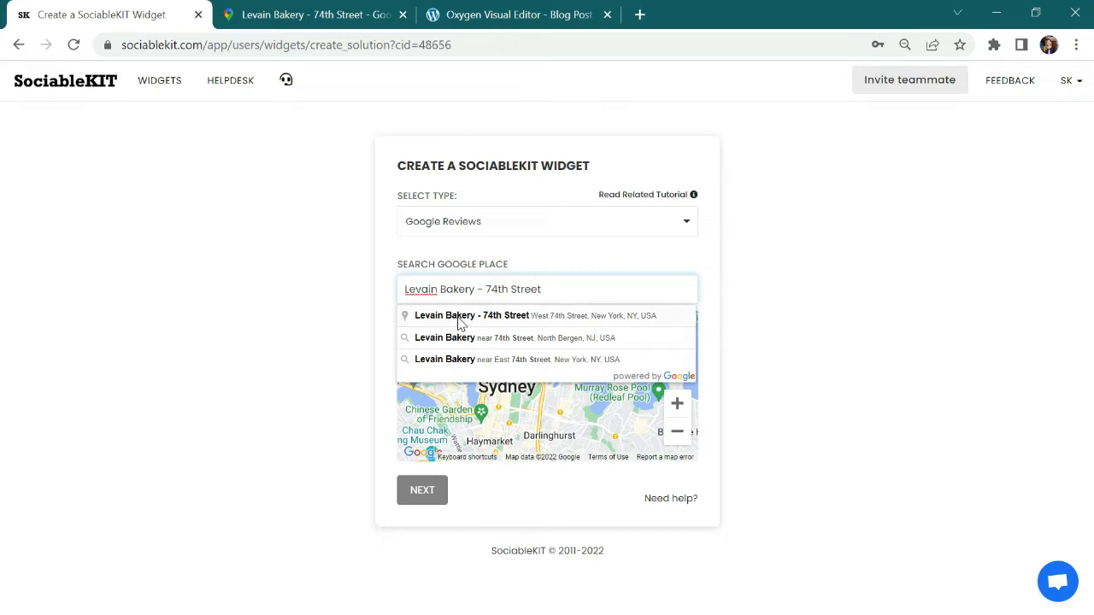
pyautogui.click(459, 317)
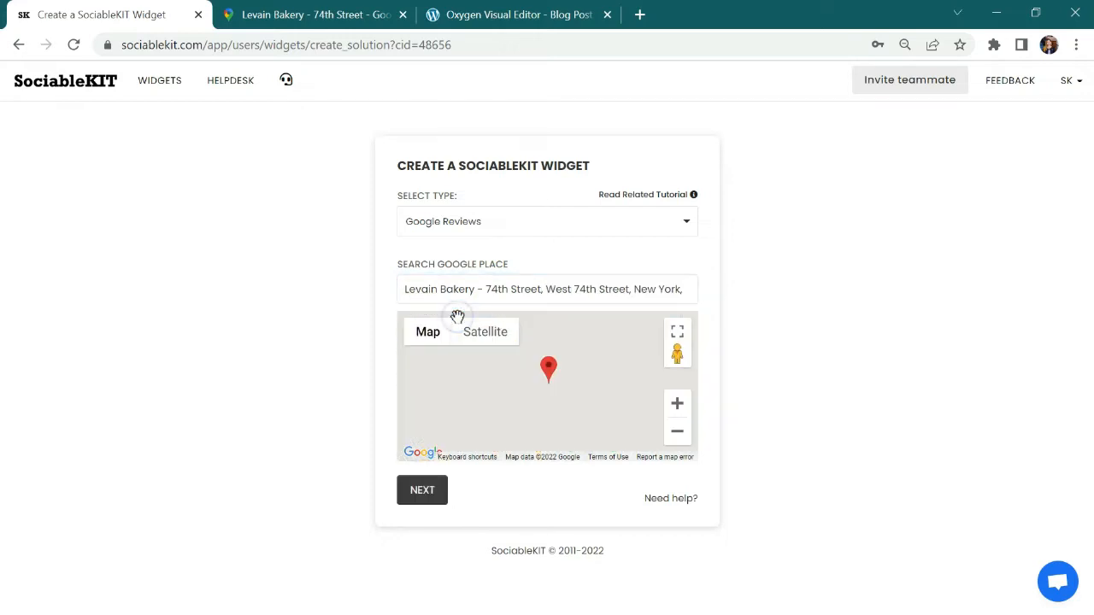
pyautogui.click(422, 491)
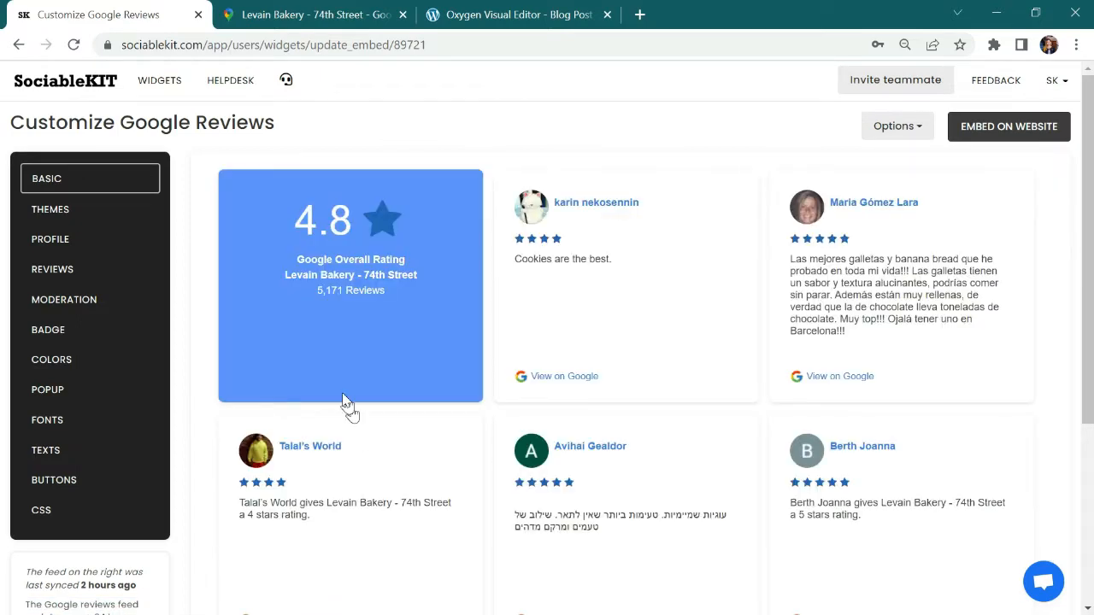
# Change the feed's color theme to Maayos Theme and save the changes
pyautogui.click(118, 210)
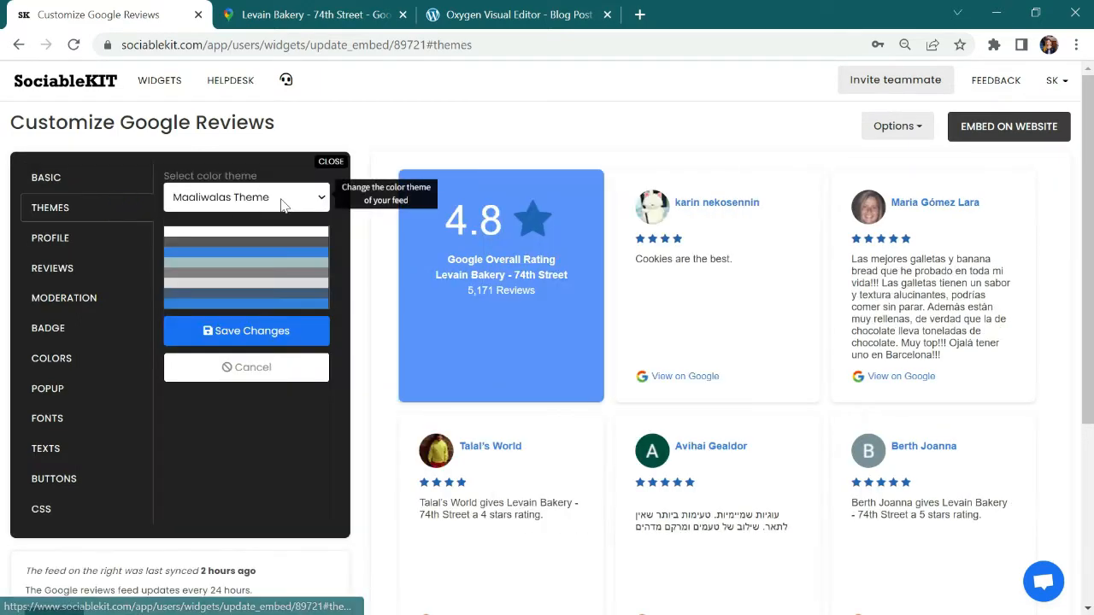
pyautogui.click(318, 198)
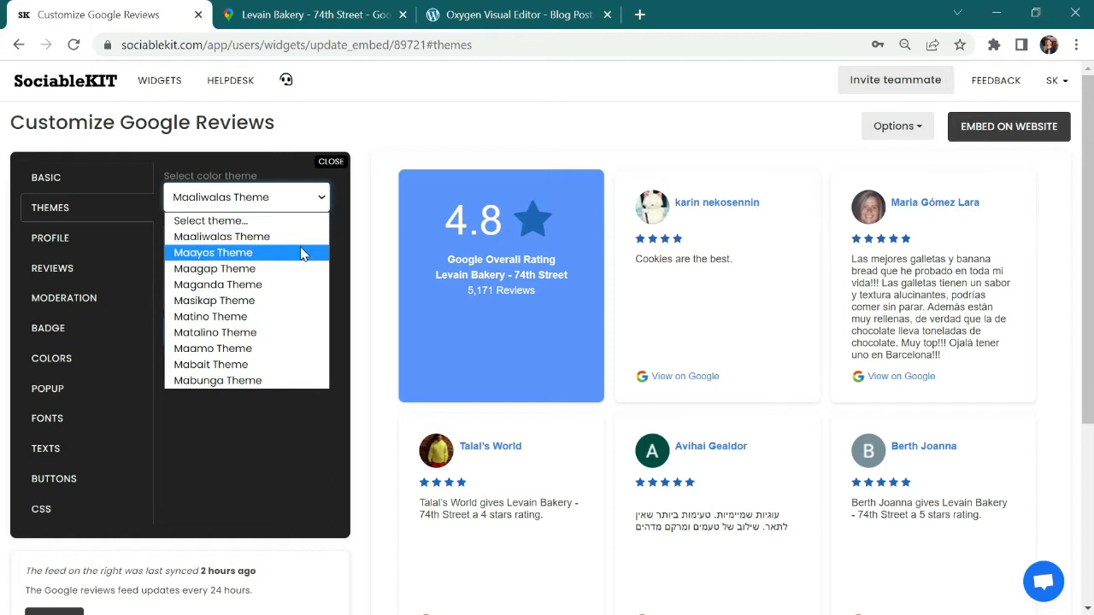
pyautogui.click(301, 253)
pyautogui.click(283, 336)
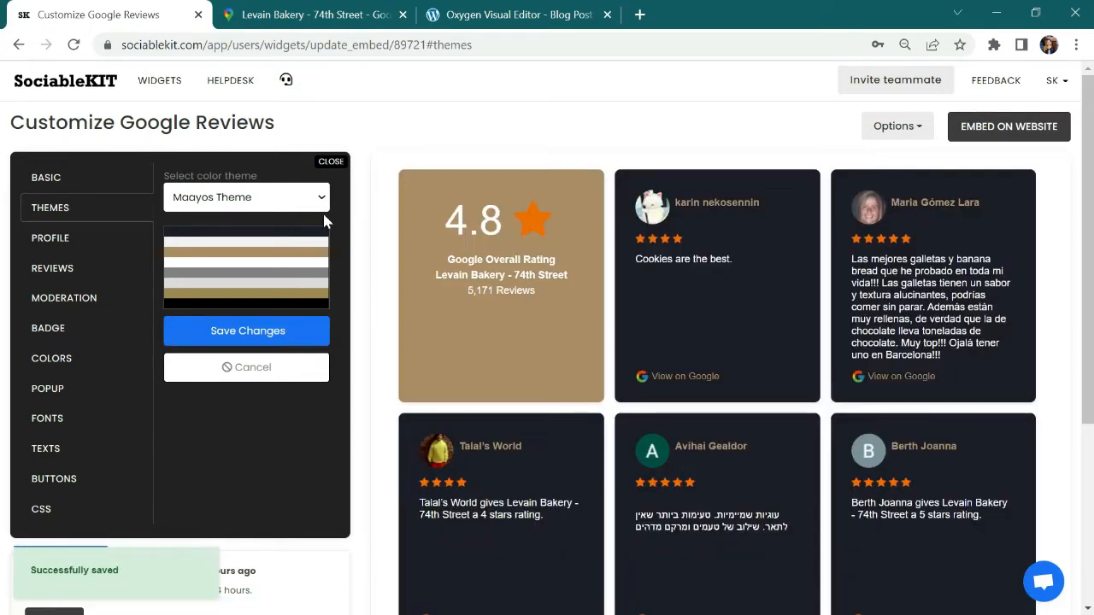
# Switch the feed's color theme back to Maaliwalas Theme and save it
pyautogui.click(323, 200)
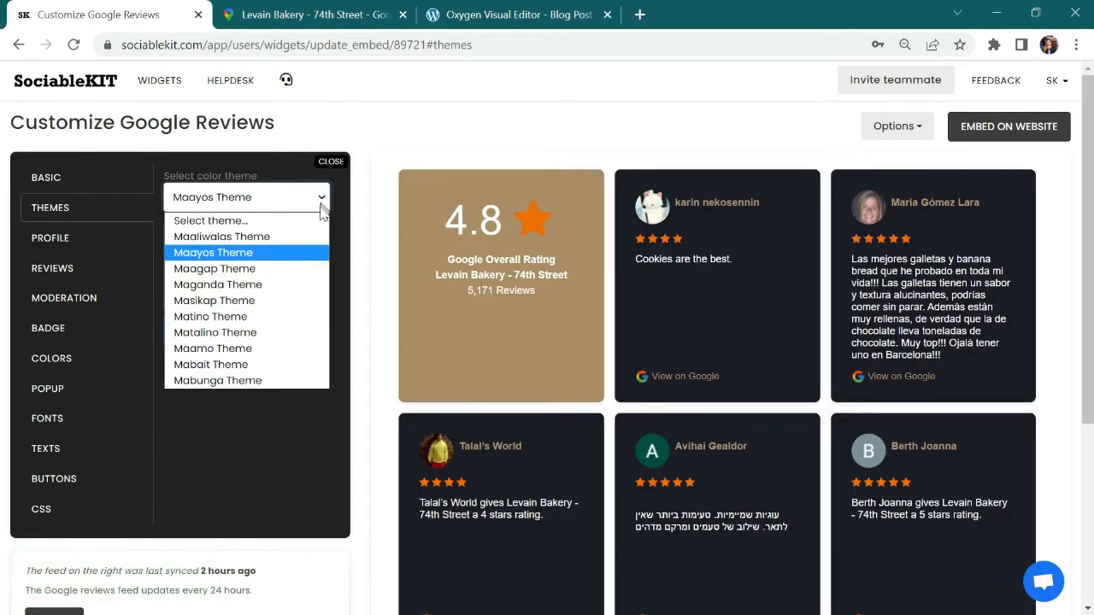
pyautogui.click(306, 238)
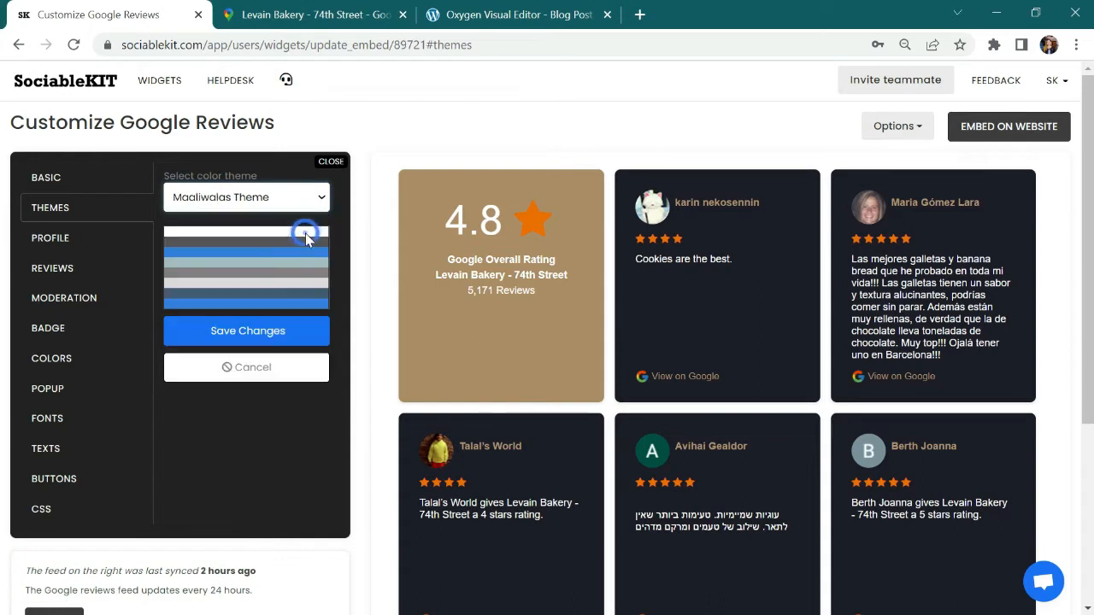
pyautogui.click(243, 330)
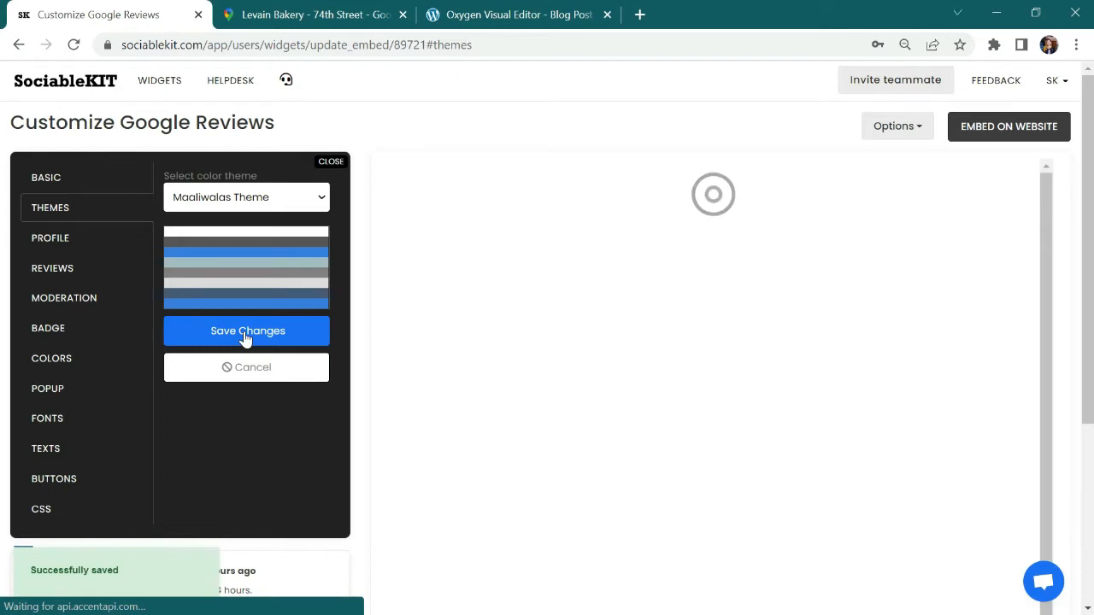
# View the profile settings, set the reviews layout to Masonry and save the changes
pyautogui.click(106, 240)
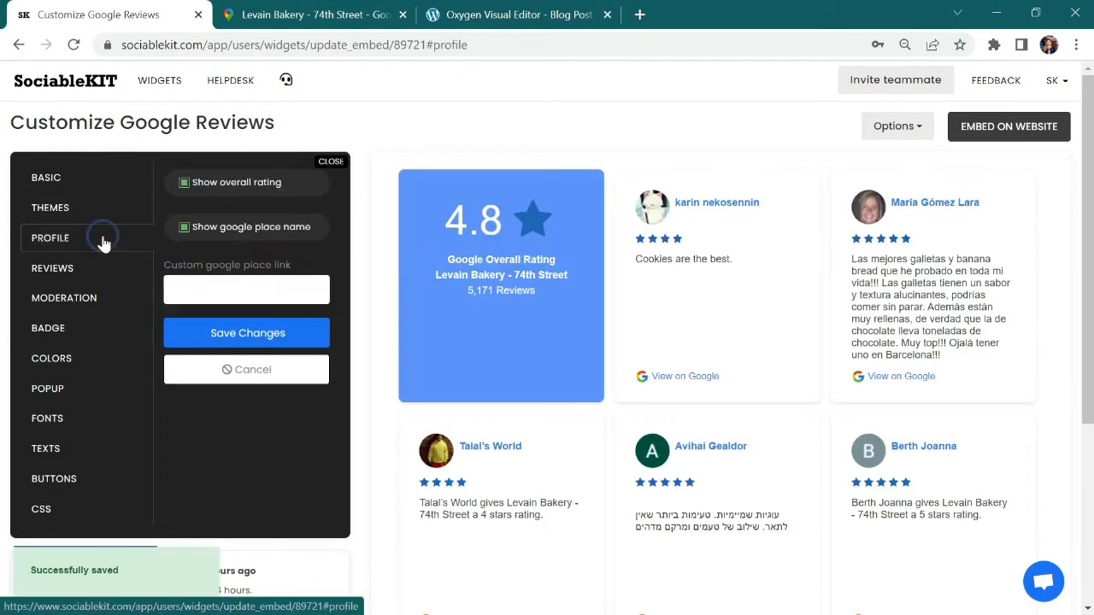
pyautogui.click(103, 272)
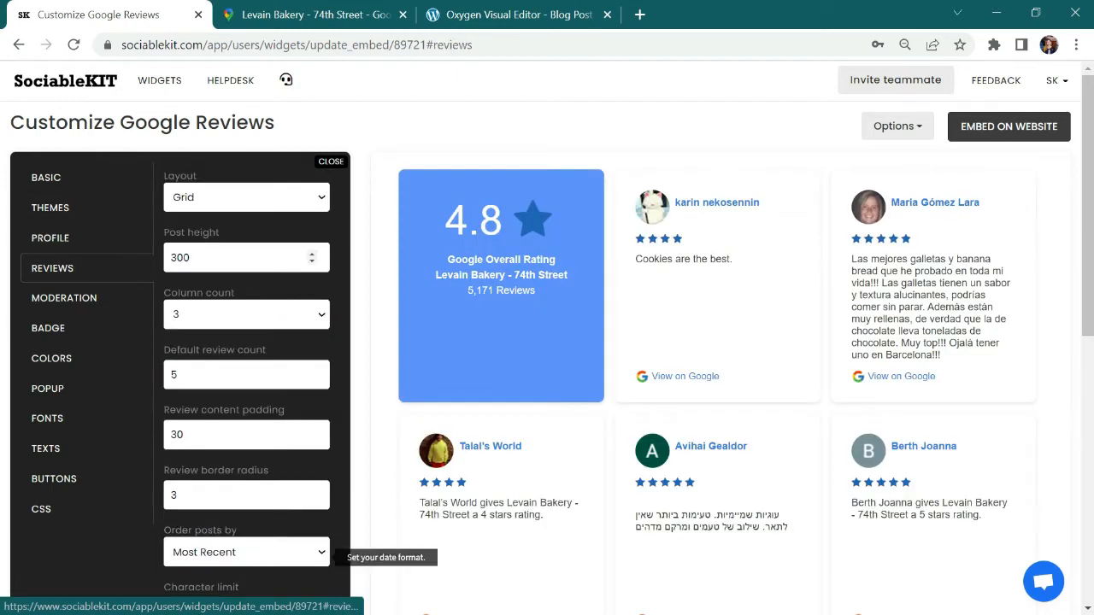
pyautogui.click(321, 204)
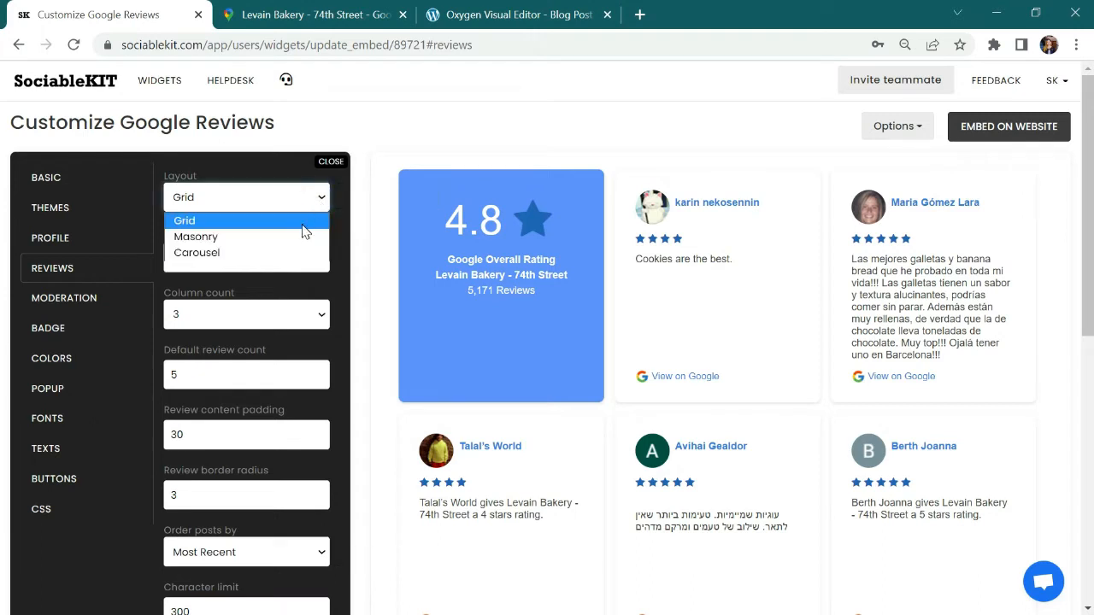
pyautogui.click(304, 237)
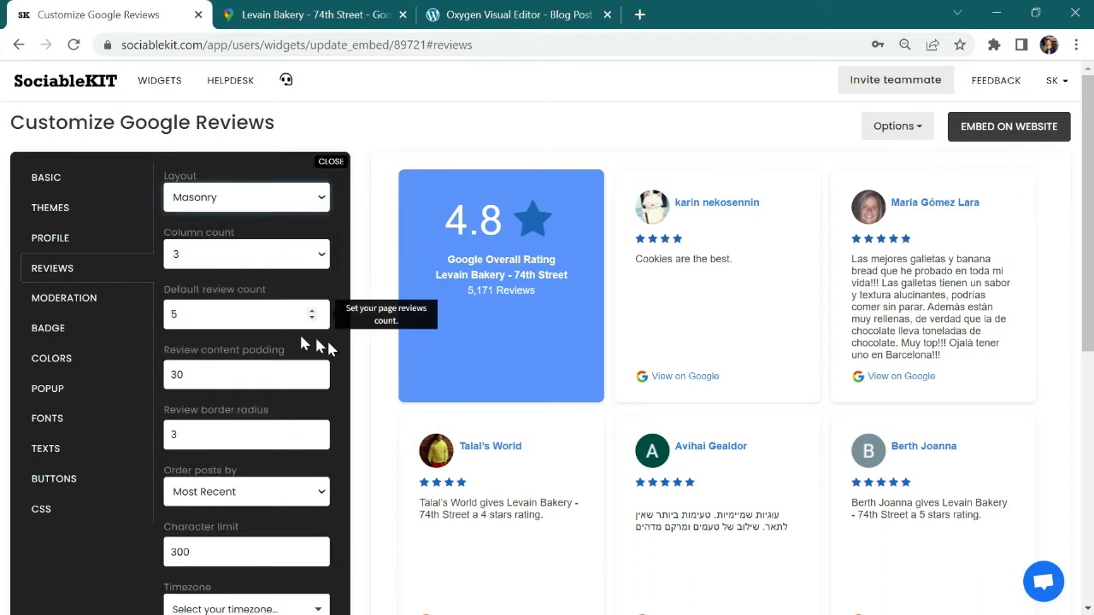
pyautogui.scroll(-3, 1087, 260)
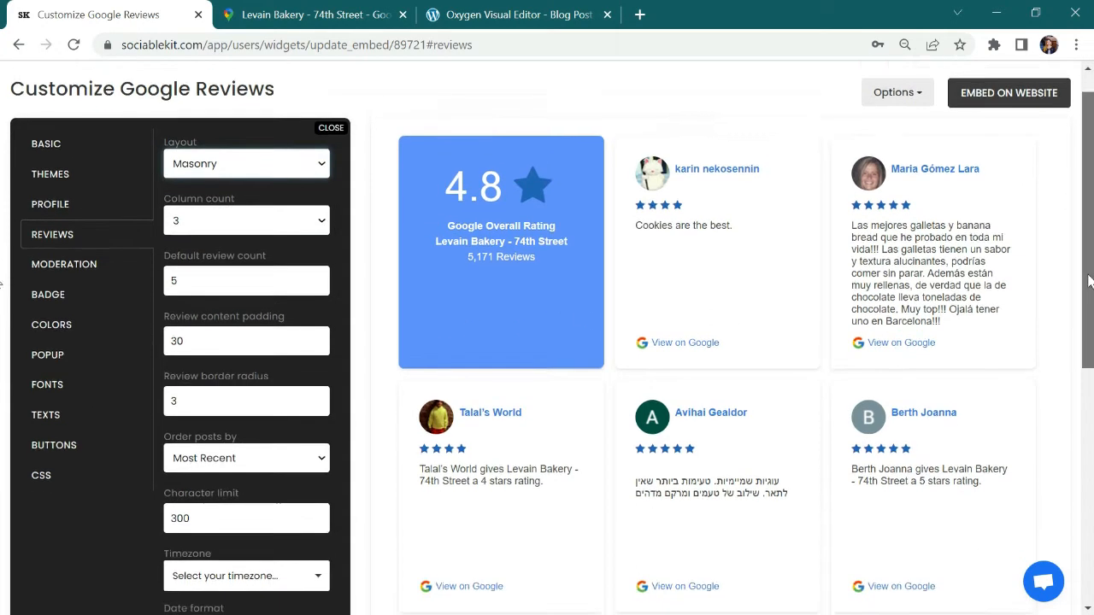
pyautogui.moveTo(1090, 351); pyautogui.dragTo(1089, 446)
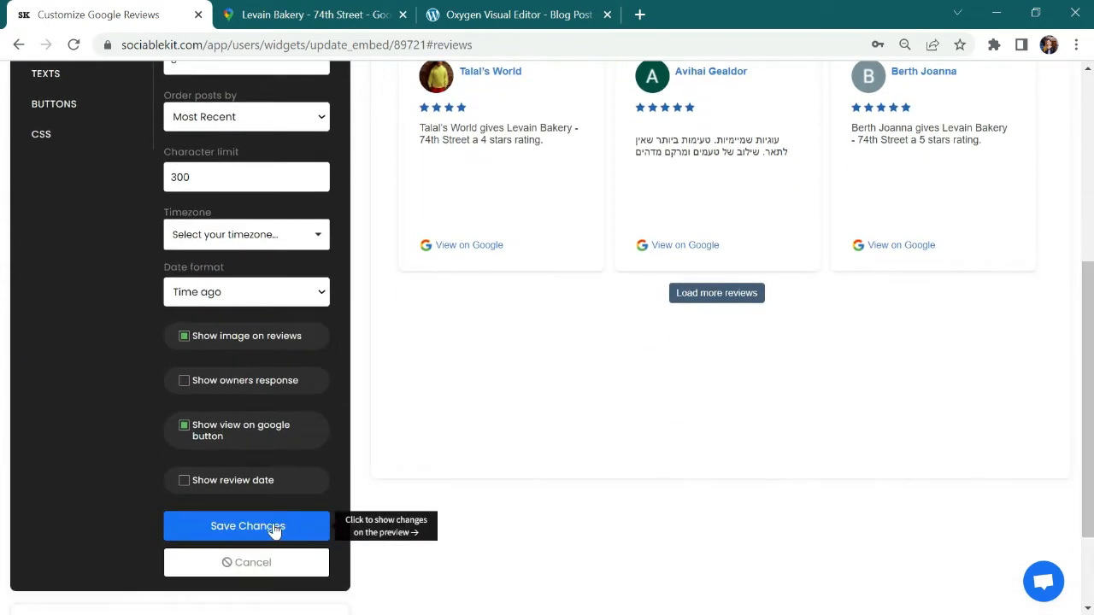
pyautogui.click(244, 528)
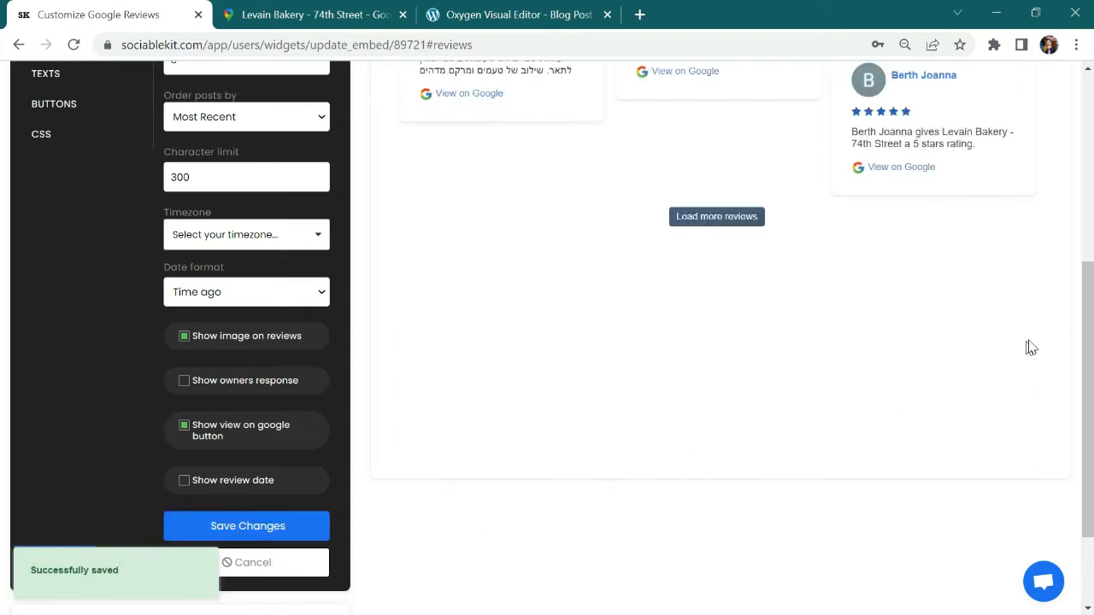
# Look over the review feed preview, set the reviews layout back to Grid and save
pyautogui.scroll(4, 1082, 318)
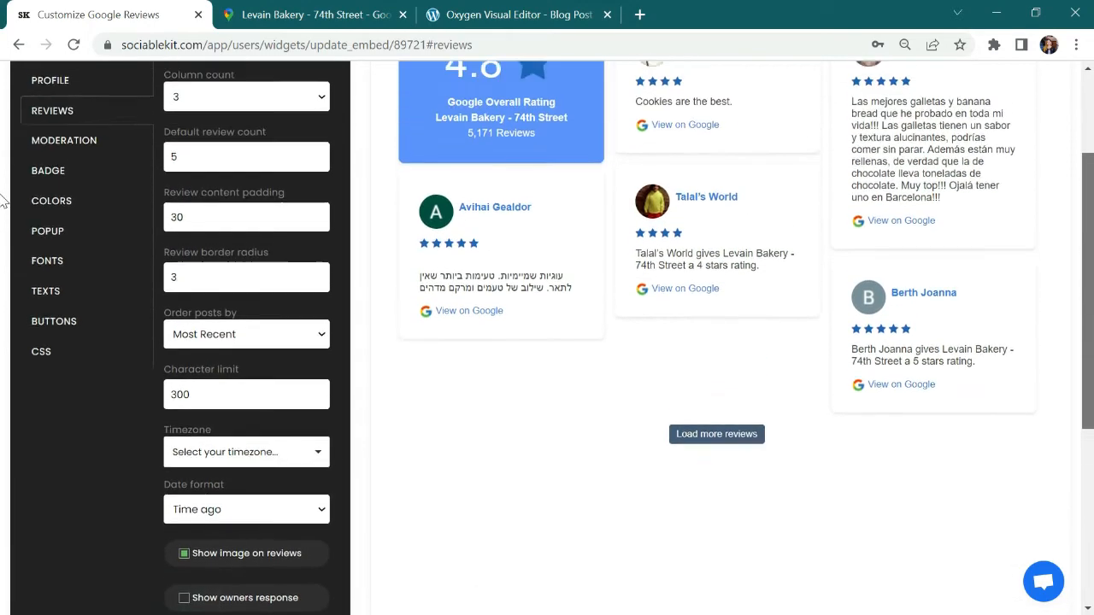
pyautogui.scroll(2, 2, 157)
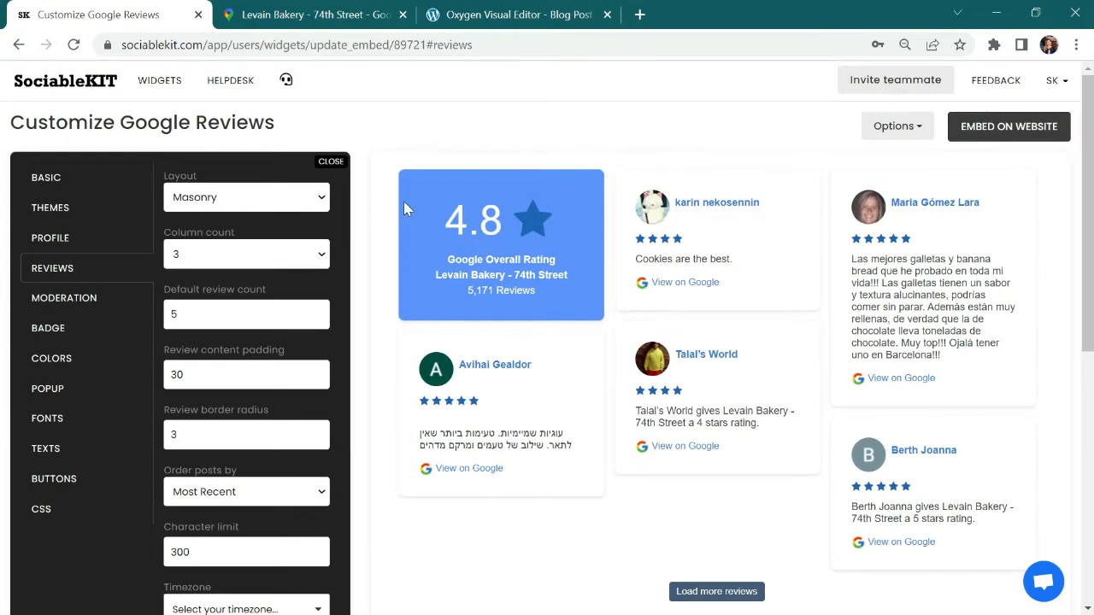
pyautogui.click(321, 198)
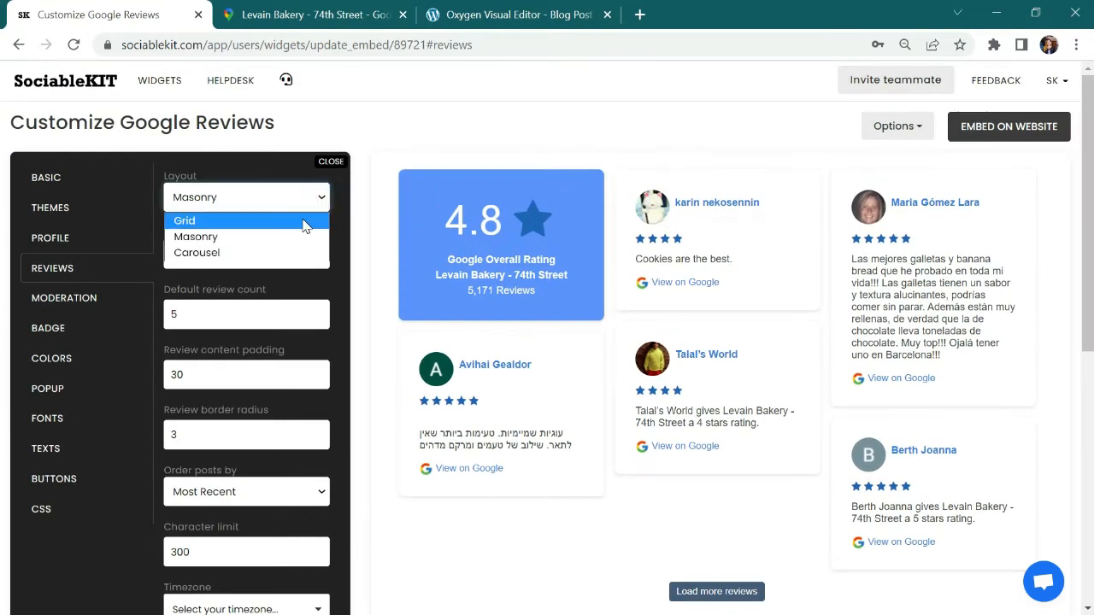
pyautogui.click(308, 221)
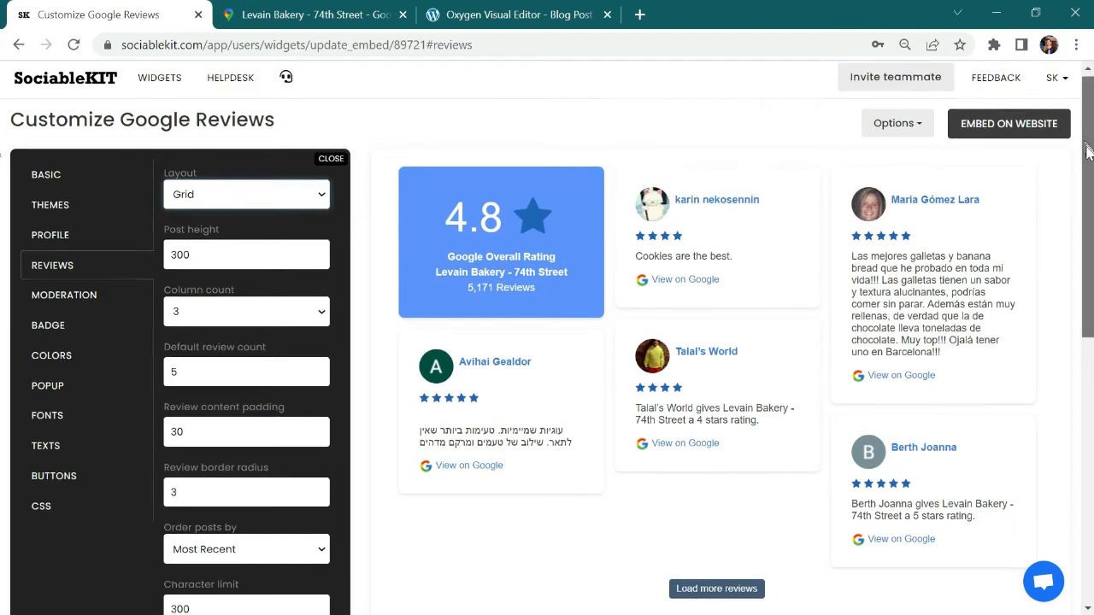
pyautogui.moveTo(1083, 149); pyautogui.dragTo(1087, 346)
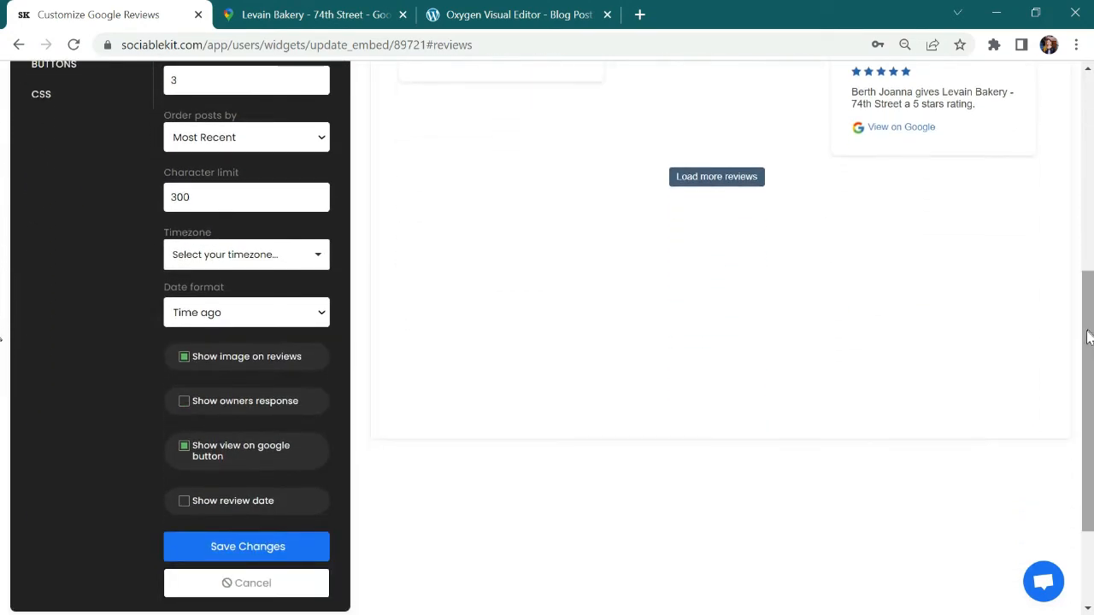
pyautogui.click(245, 551)
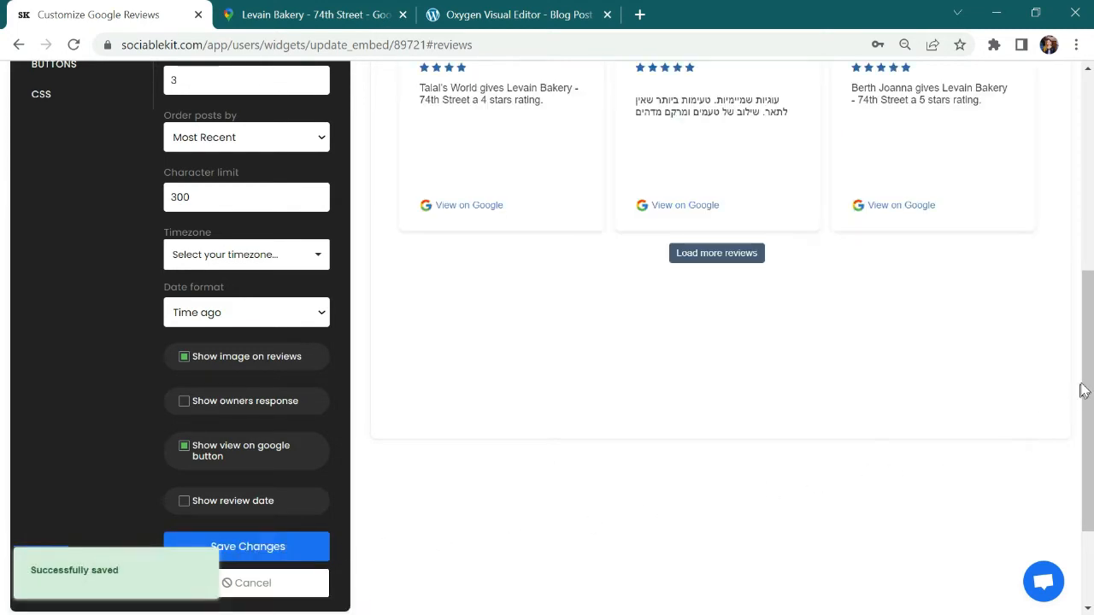
# Look at the badge settings, open the color settings and set the review background color to #766b6b
pyautogui.scroll(2, 1090, 303)
pyautogui.scroll(3, 1090, 303)
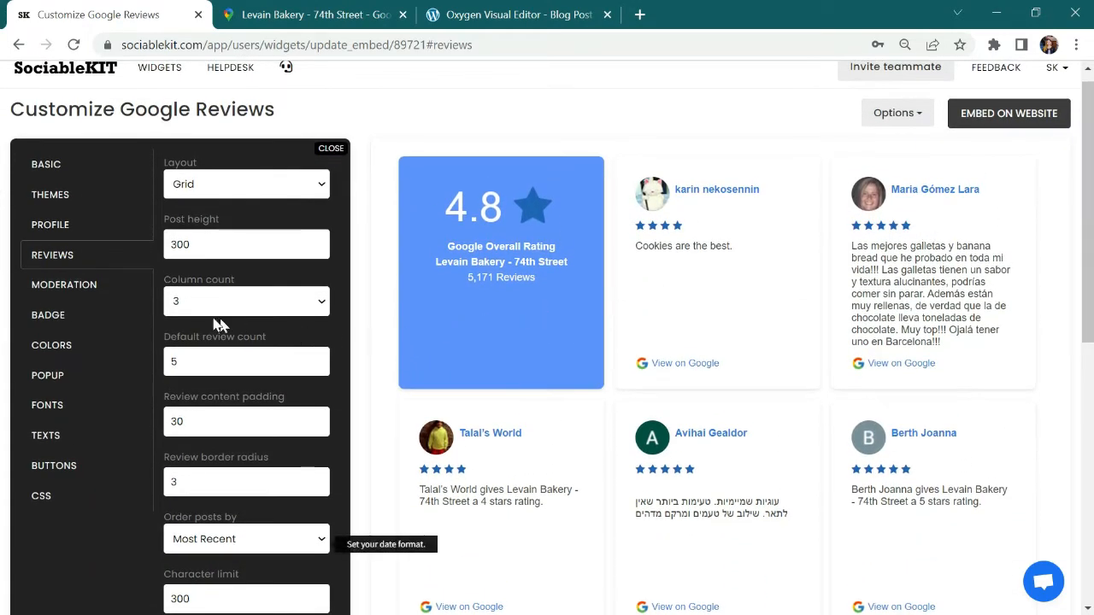
pyautogui.click(83, 291)
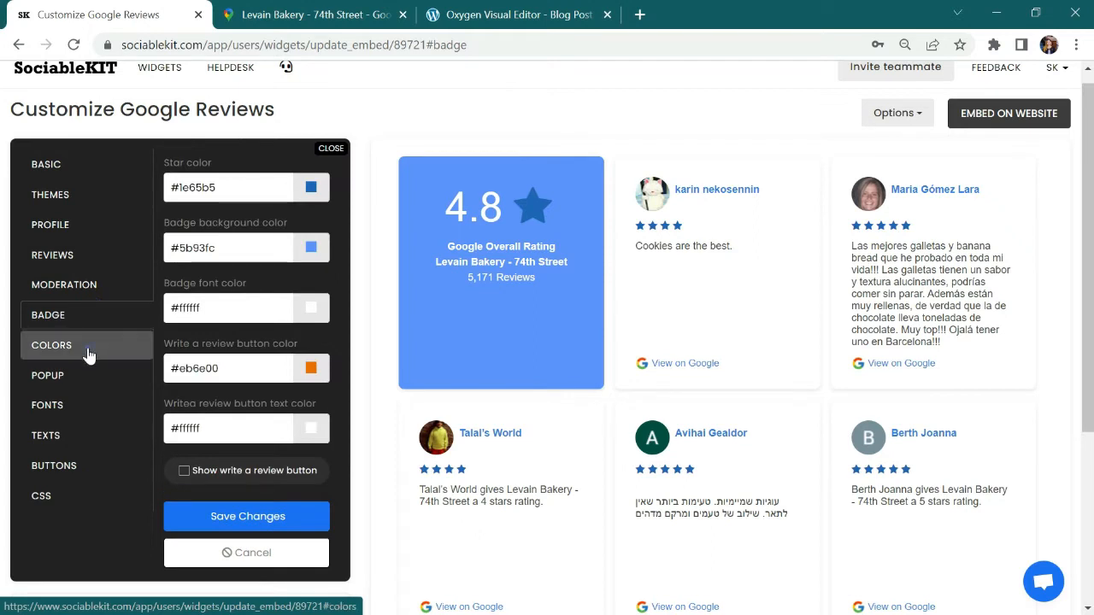
pyautogui.click(89, 354)
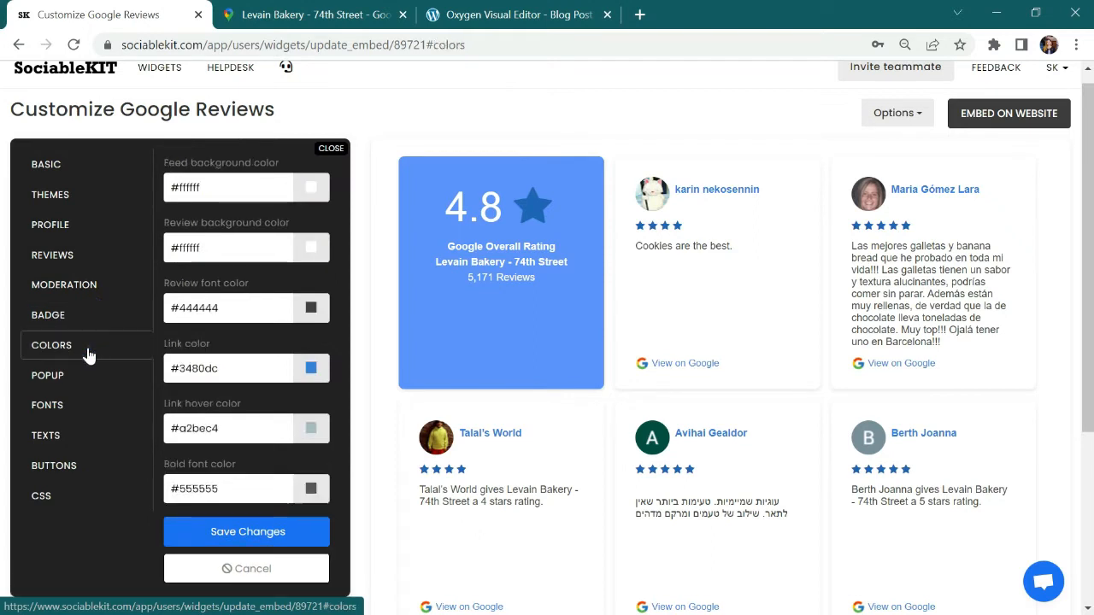
pyautogui.click(311, 248)
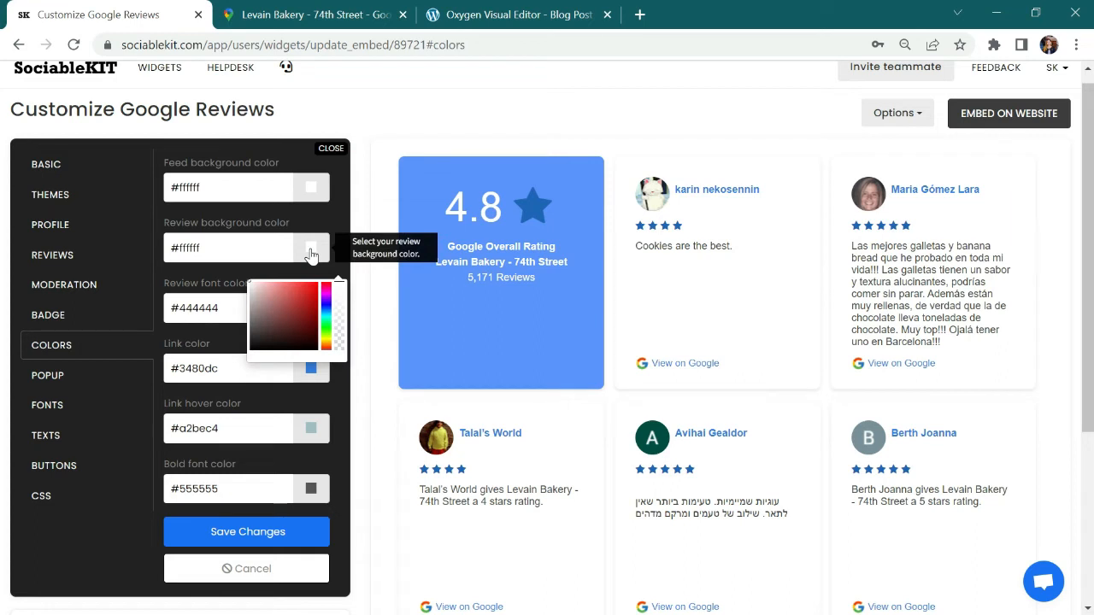
pyautogui.click(258, 320)
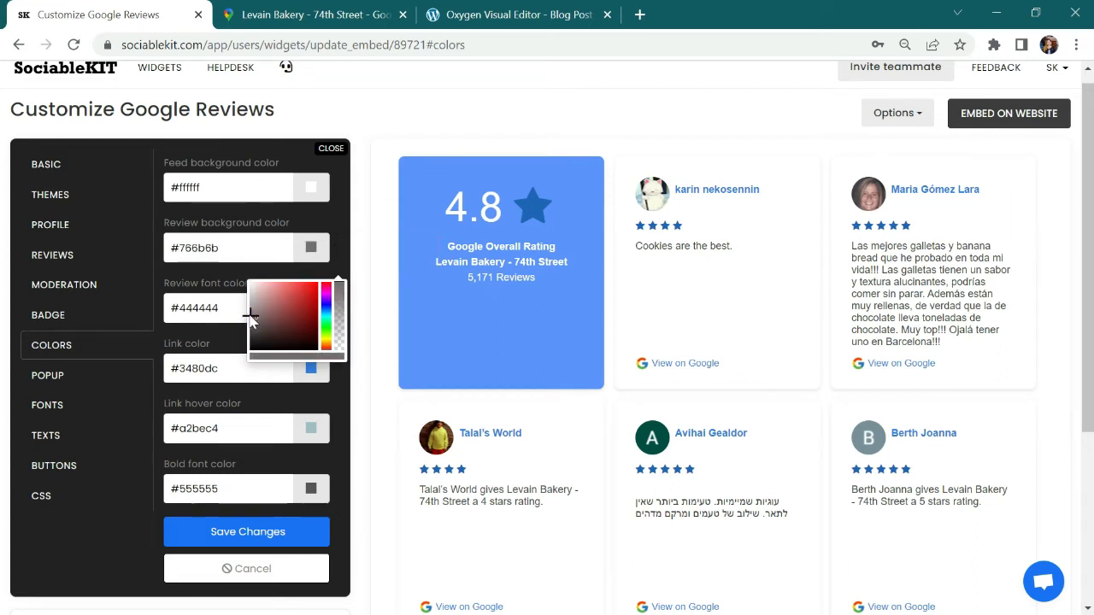
# Copy the current review font color code, set the review font color to white #ffffff and save the changes
pyautogui.moveTo(224, 308); pyautogui.dragTo(168, 307)
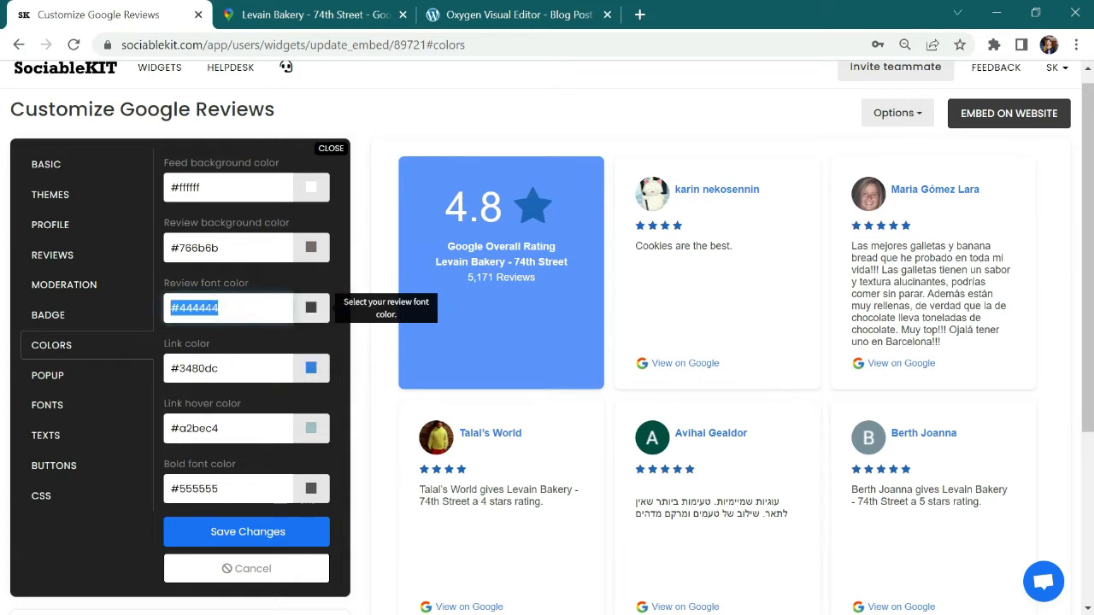
pyautogui.rightClick(227, 309)
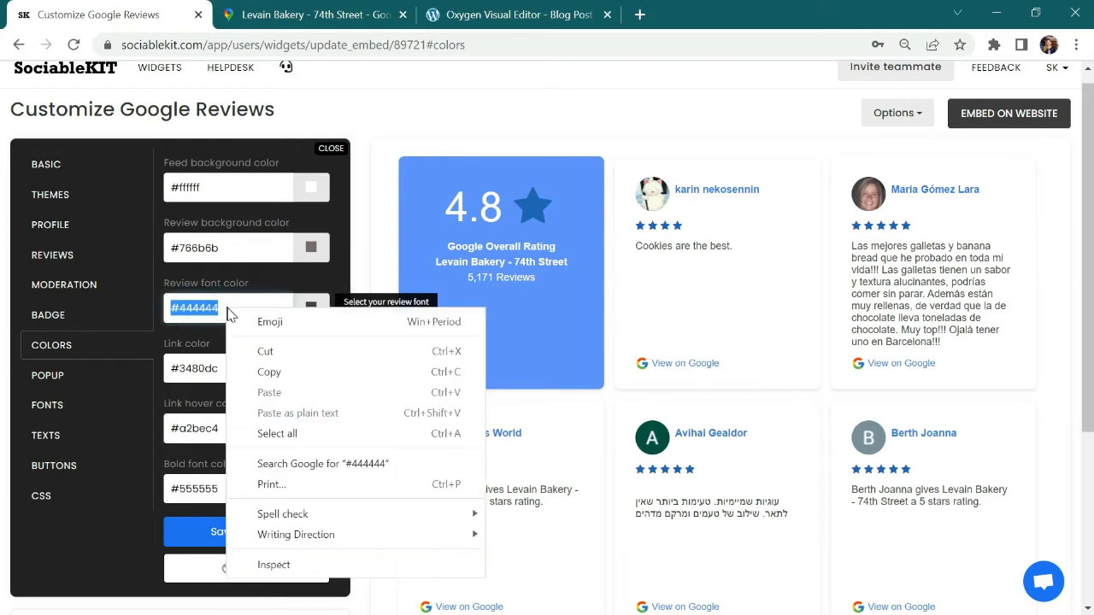
pyautogui.click(258, 371)
pyautogui.click(311, 308)
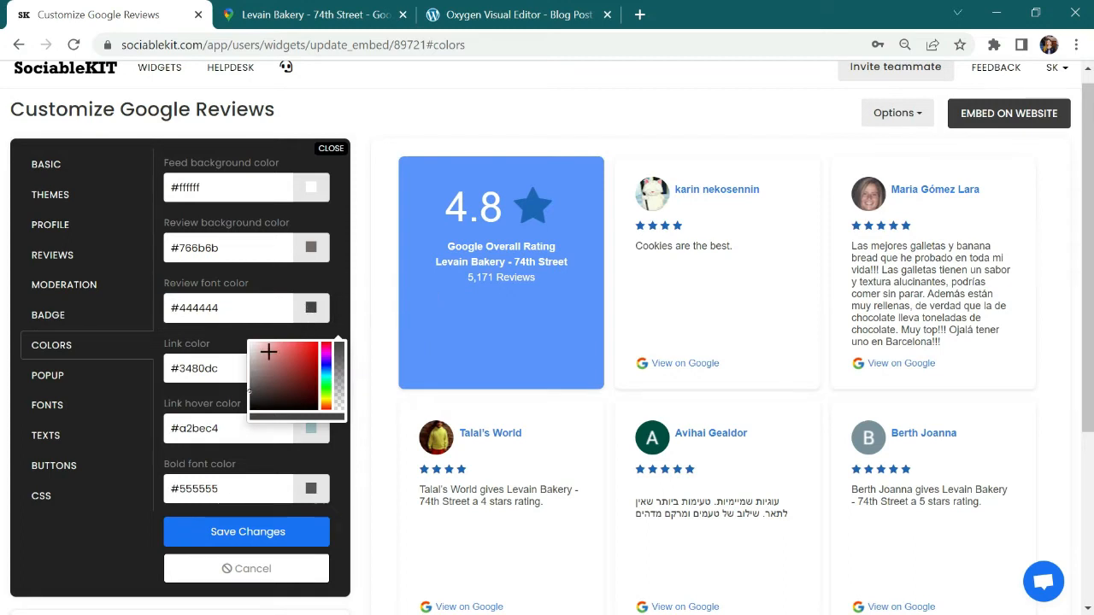
pyautogui.click(250, 346)
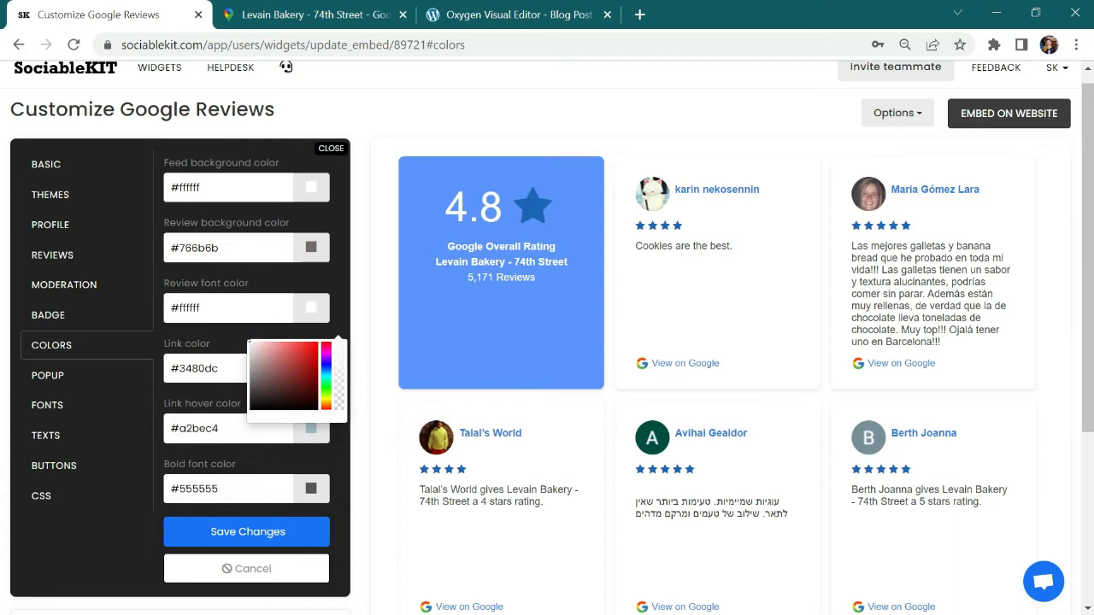
pyautogui.click(252, 531)
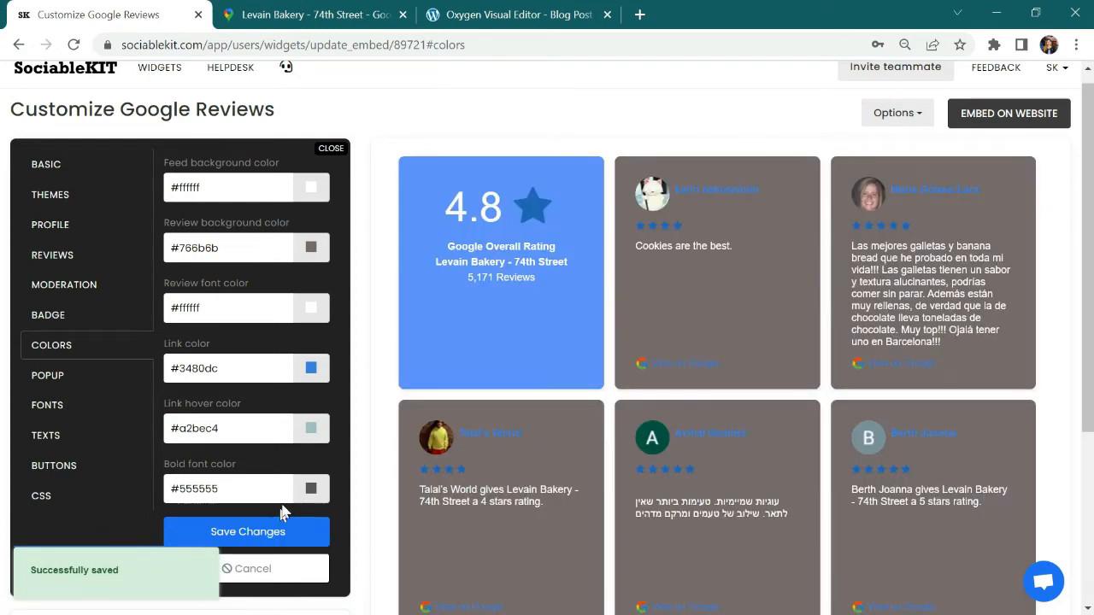
# Set the review background color back to #ffffff and the review font color to the copied #444444, and save
pyautogui.click(309, 253)
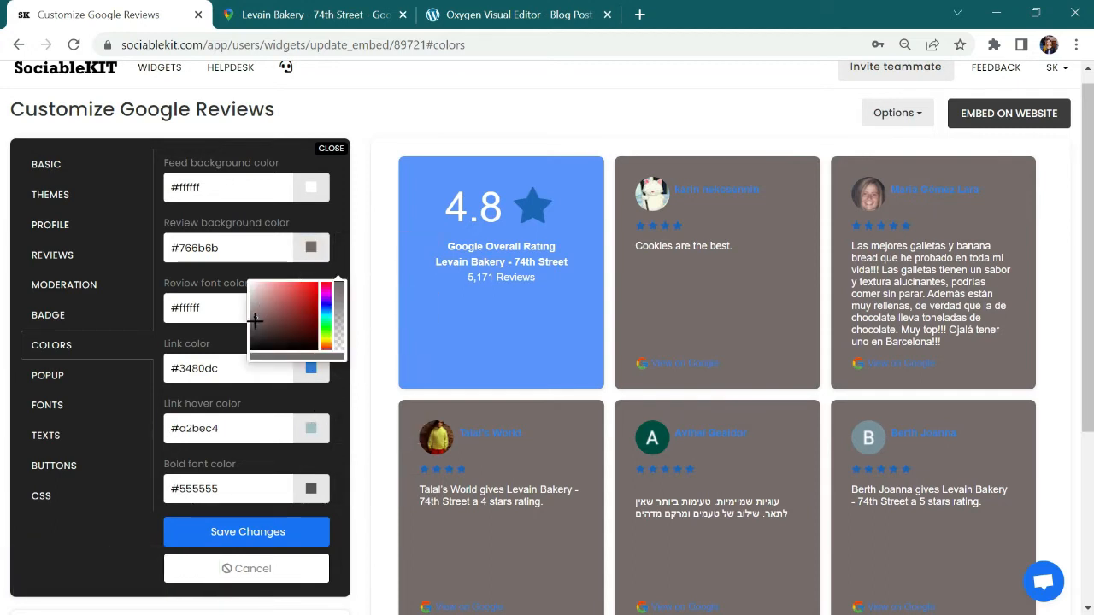
pyautogui.moveTo(255, 317); pyautogui.dragTo(249, 283)
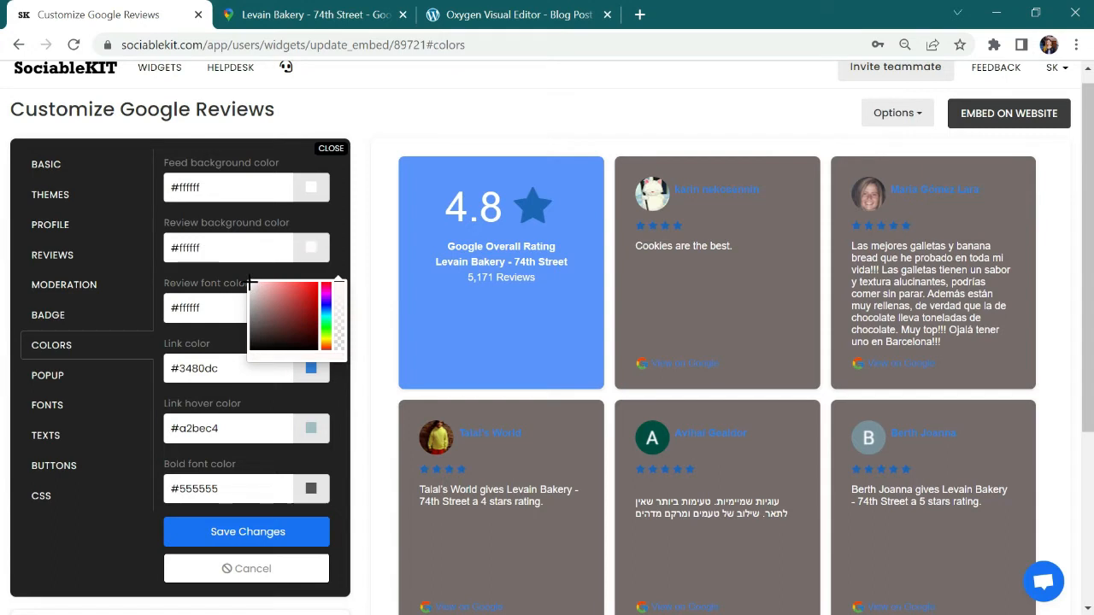
pyautogui.tripleClick(210, 305)
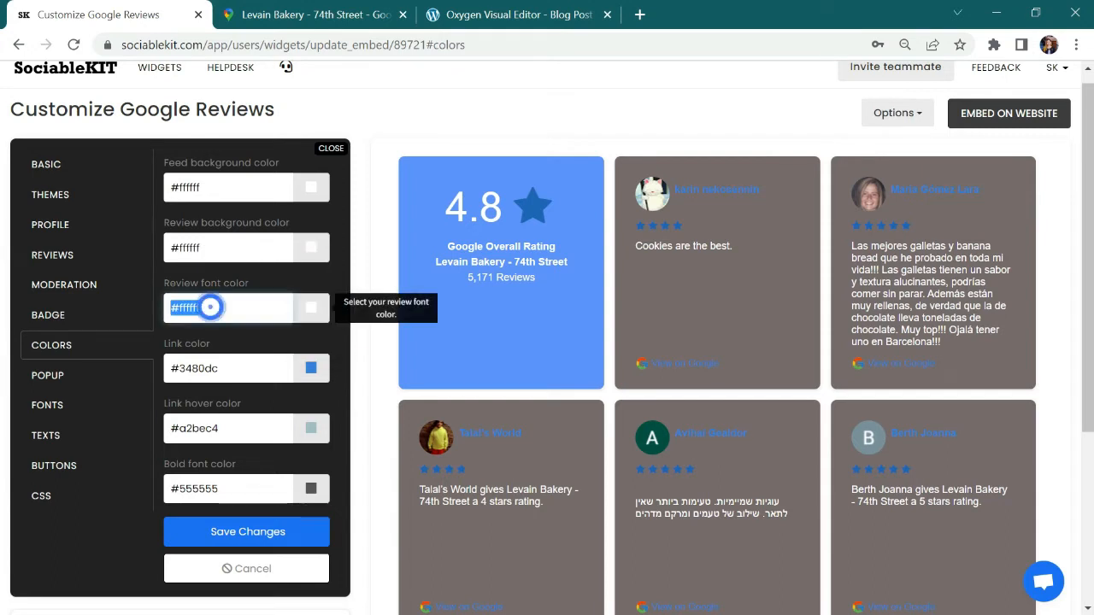
pyautogui.rightClick(211, 308)
pyautogui.click(253, 392)
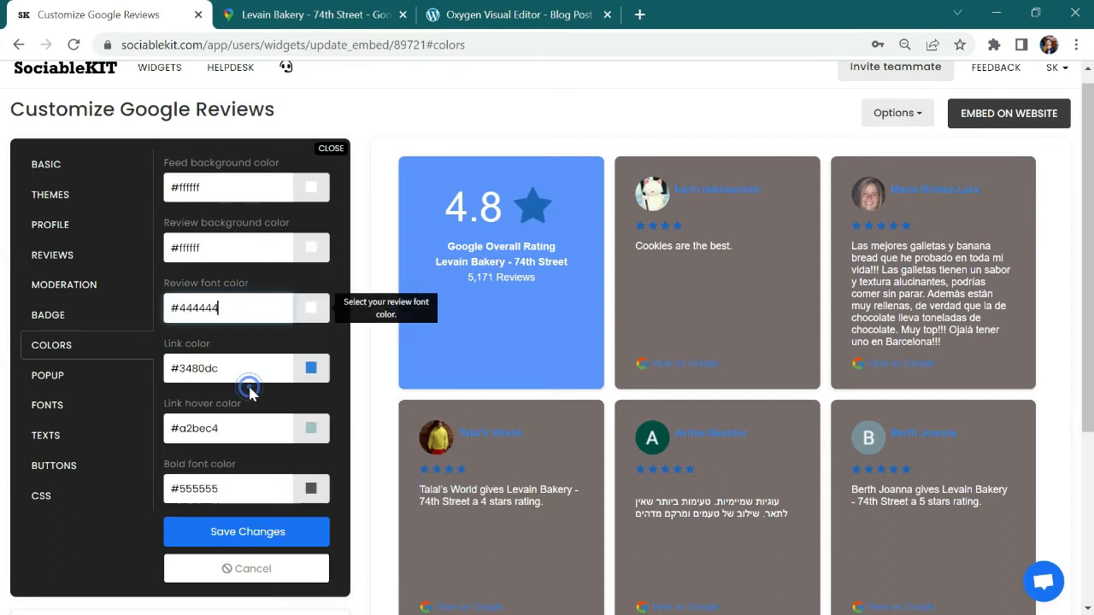
pyautogui.click(248, 533)
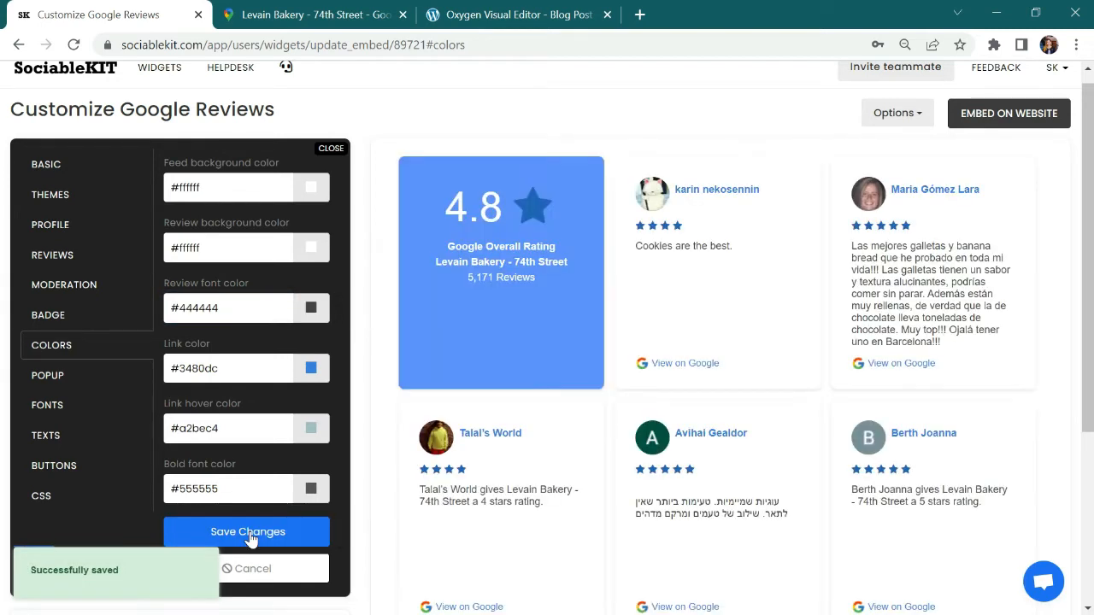
# Set the feed's font family to 'Courier New', Courier, monospace and save the changes
pyautogui.click(115, 378)
pyautogui.click(111, 407)
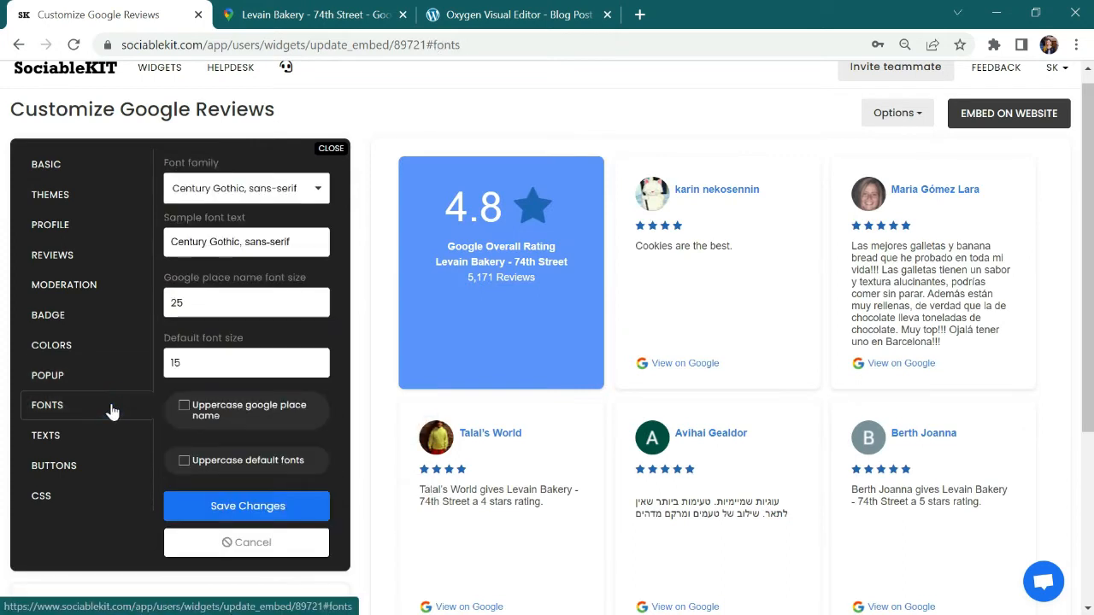
pyautogui.click(316, 196)
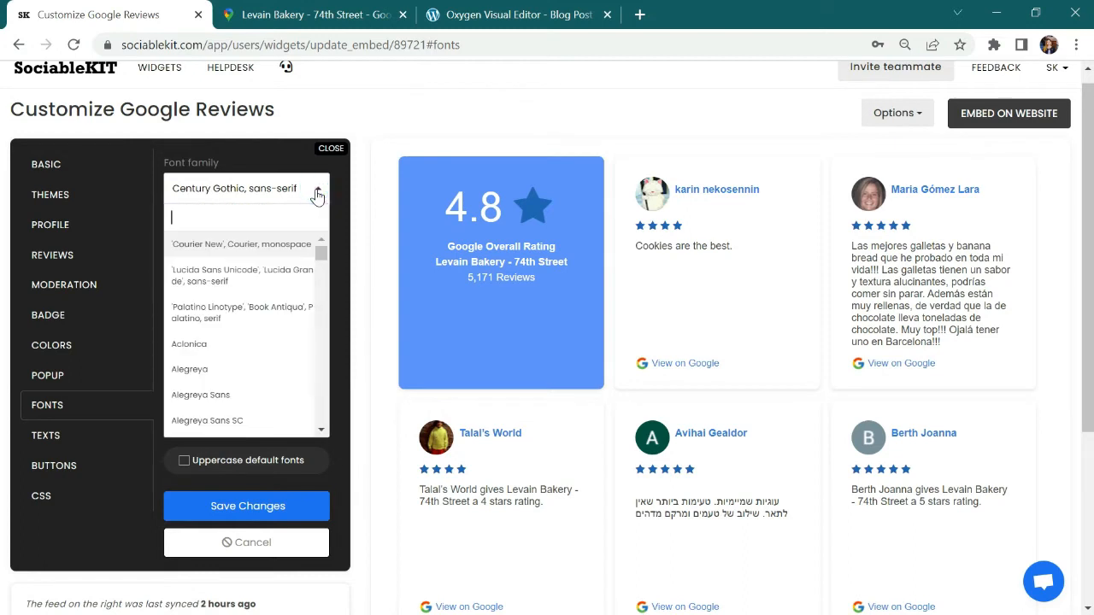
pyautogui.click(287, 245)
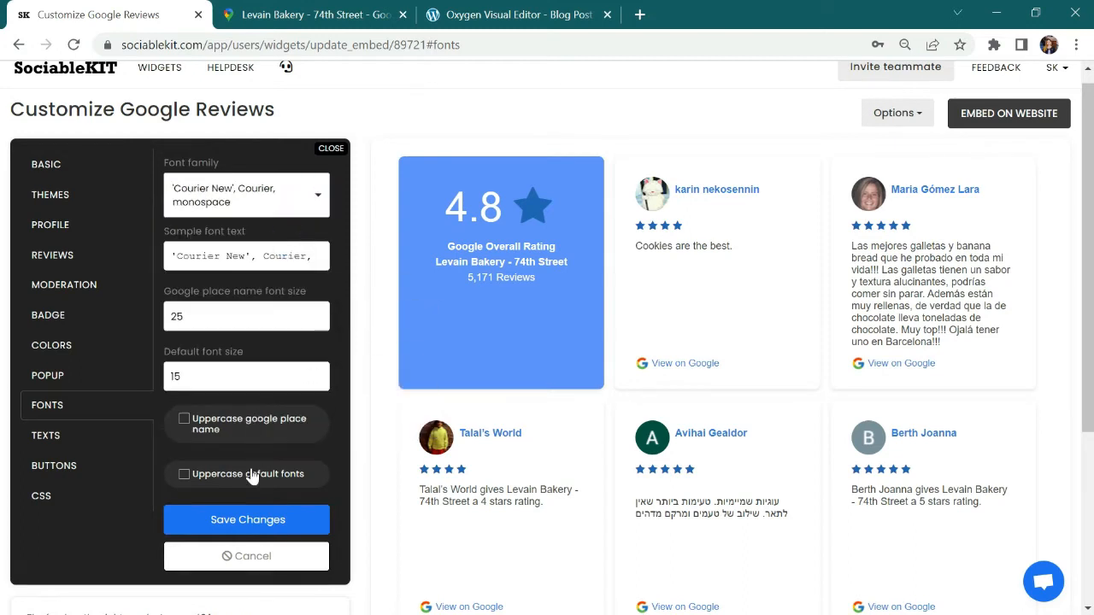
pyautogui.click(250, 521)
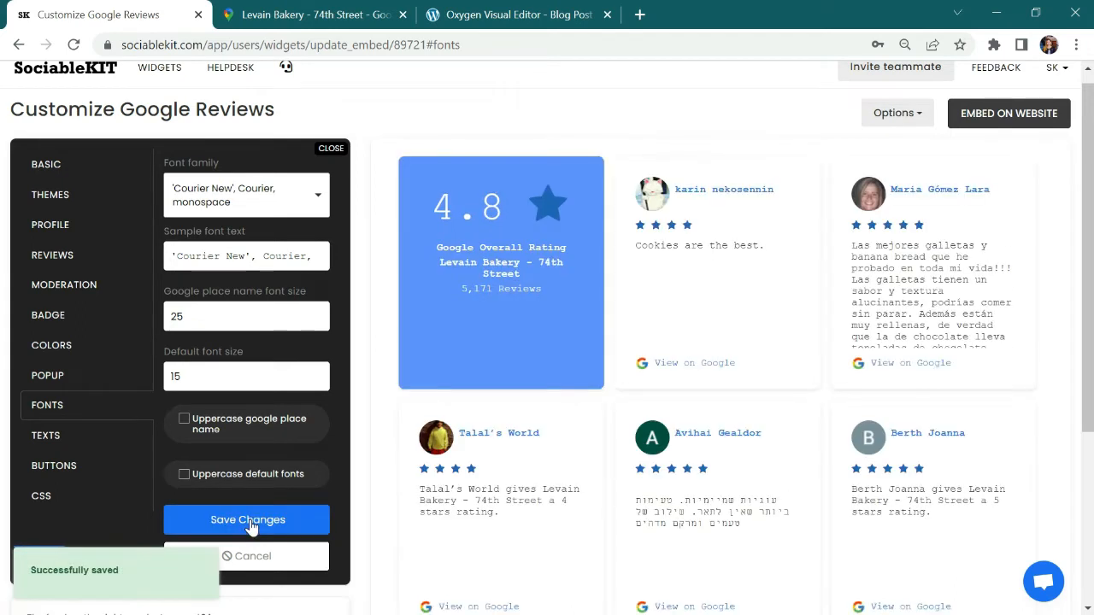
# Switch the feed's font family back to Century Gothic, sans-serif and save it
pyautogui.click(316, 198)
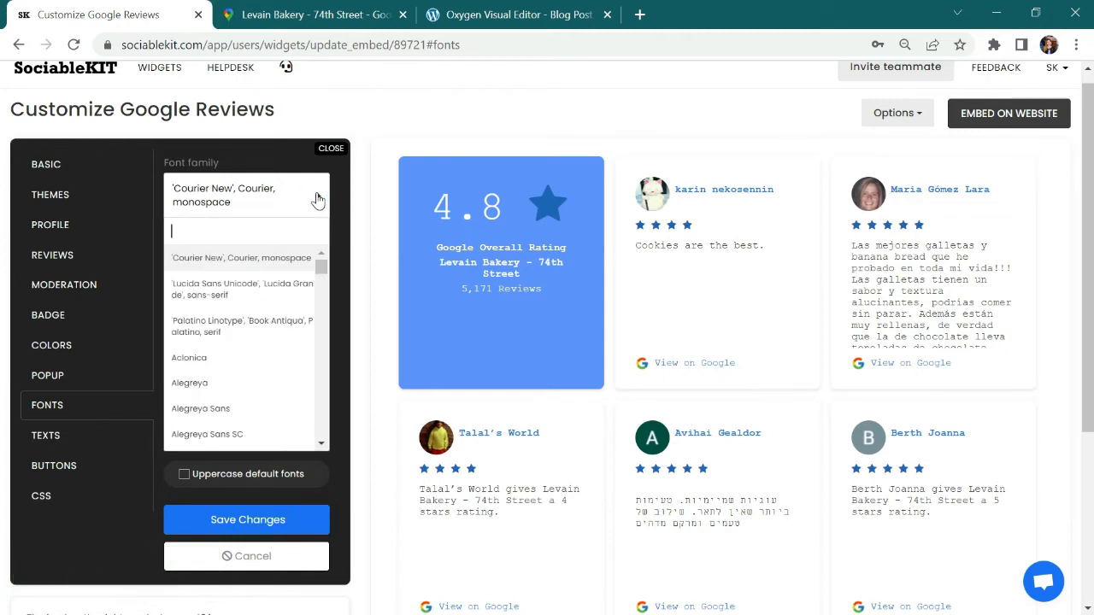
pyautogui.write('cen')
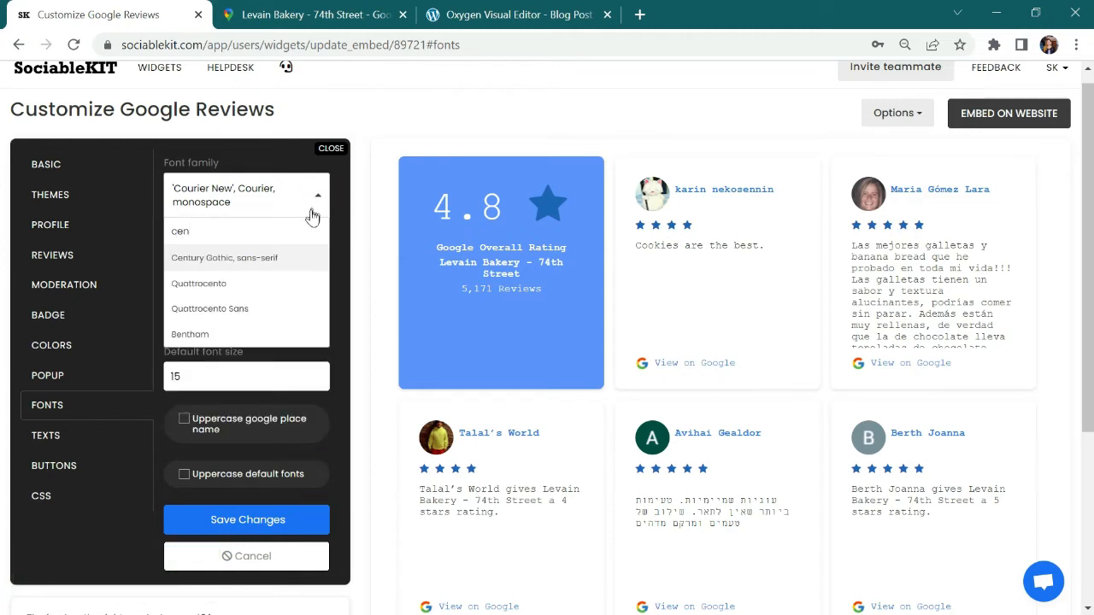
pyautogui.click(294, 259)
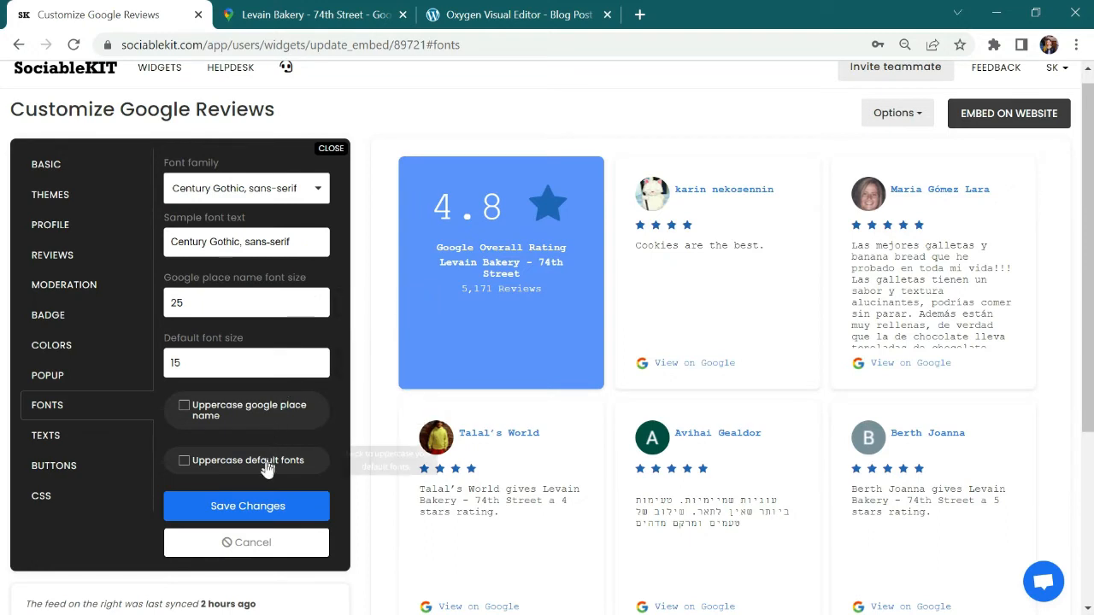
pyautogui.click(251, 509)
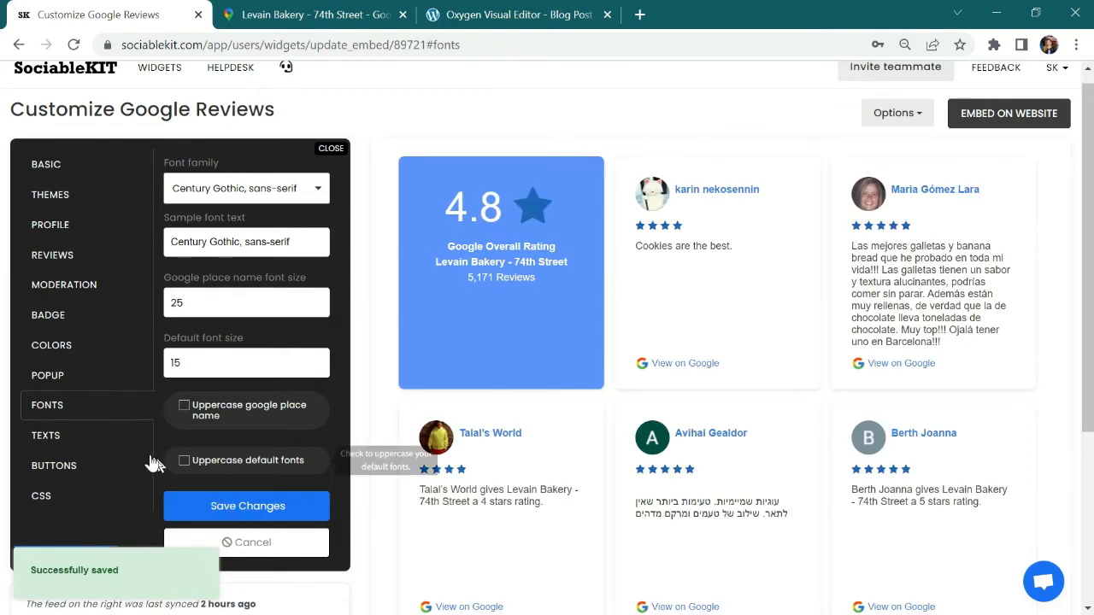
# In the button settings, copy the current button background color code and set that color to gray #676c71
pyautogui.click(124, 444)
pyautogui.click(122, 467)
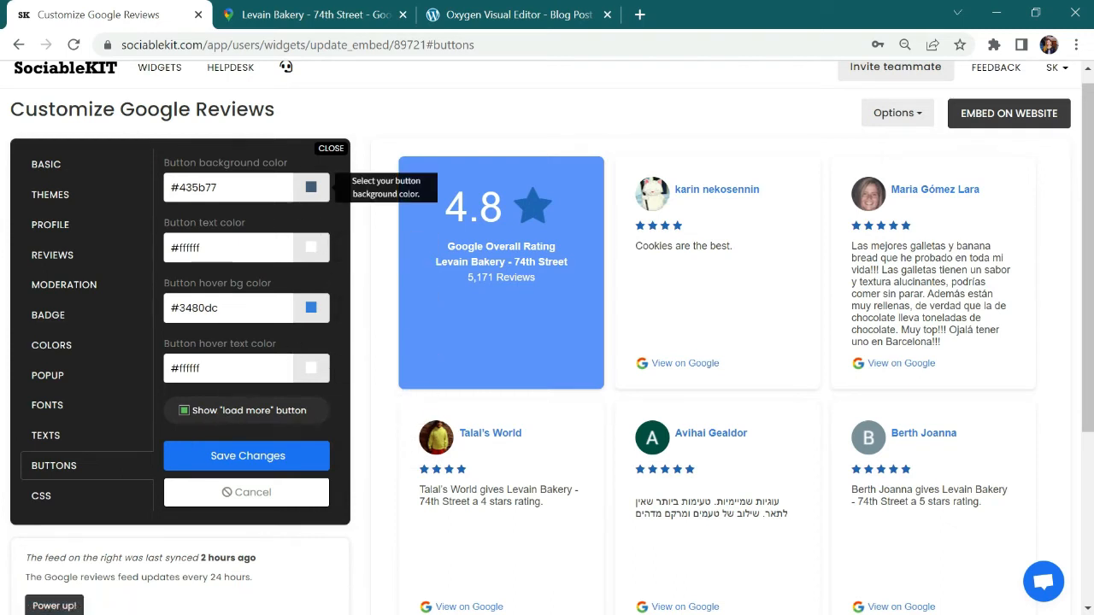
pyautogui.tripleClick(273, 187)
pyautogui.rightClick(274, 187)
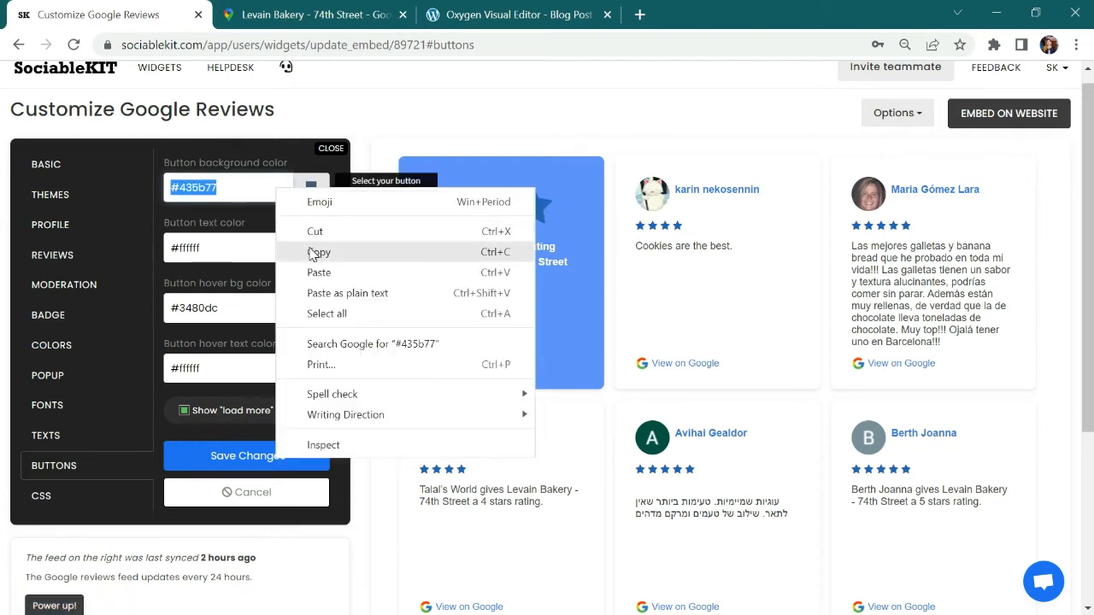
pyautogui.click(317, 253)
pyautogui.click(311, 190)
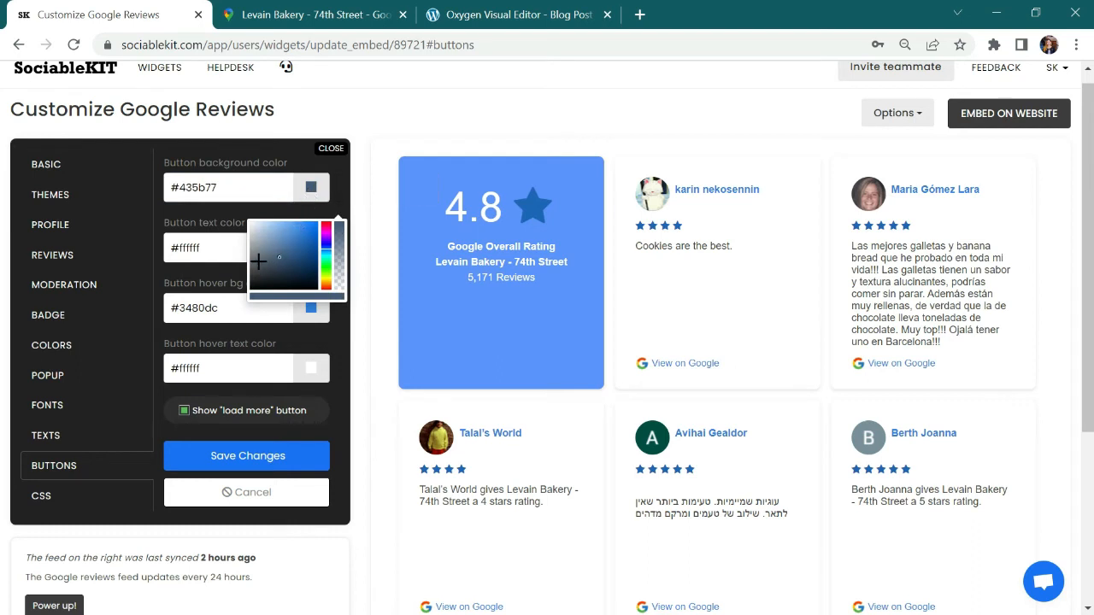
pyautogui.click(255, 260)
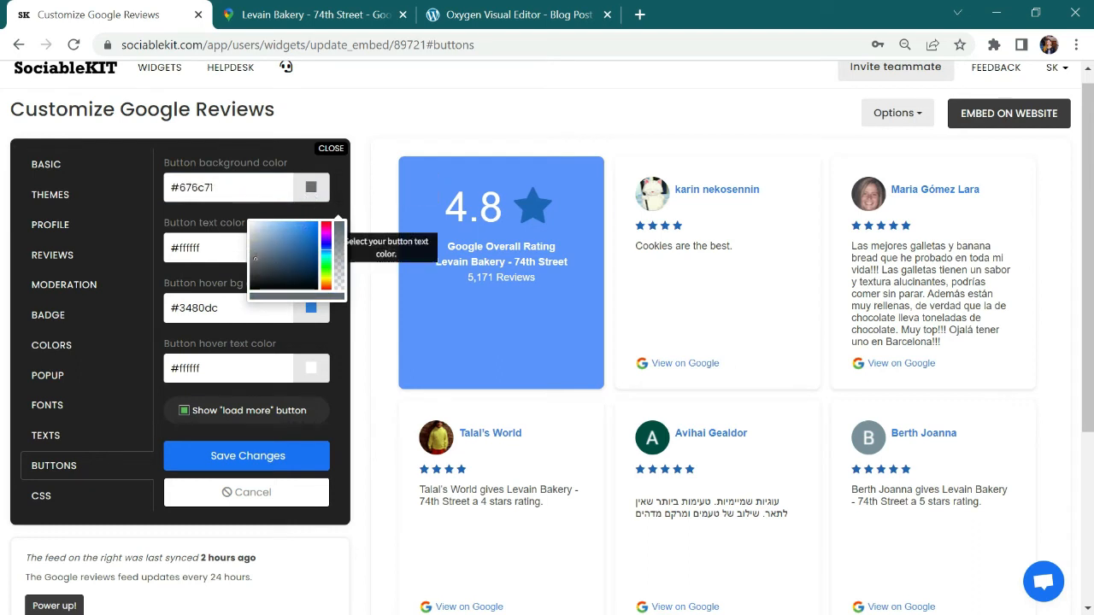
# Set the button text color to yellow #dbf00b and save, checking the "Load more reviews" button in the feed preview
pyautogui.doubleClick(224, 247)
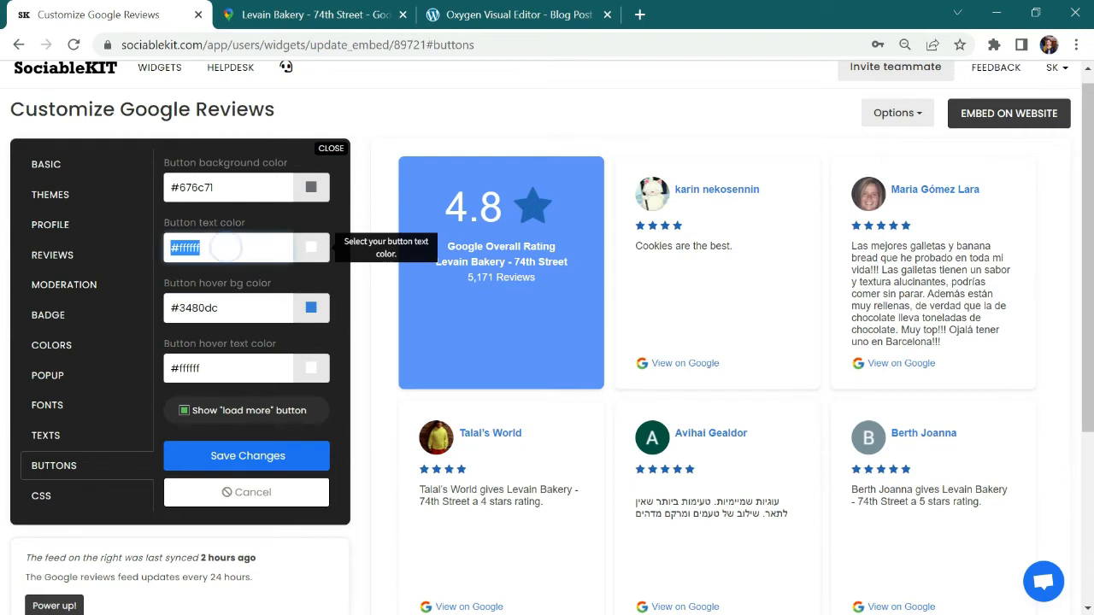
pyautogui.click(311, 253)
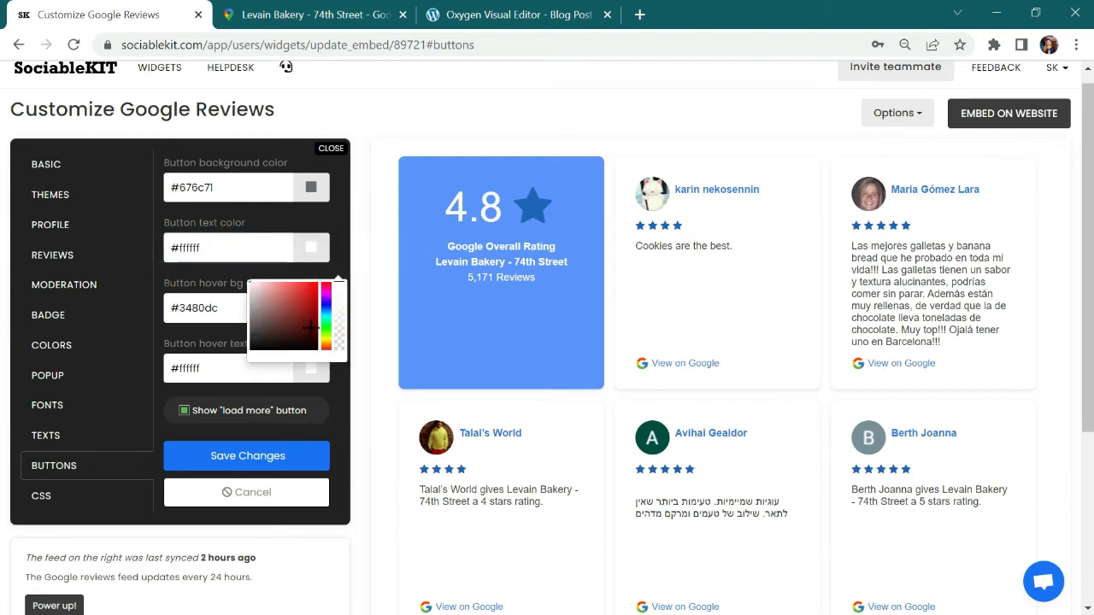
pyautogui.click(308, 329)
pyautogui.click(326, 338)
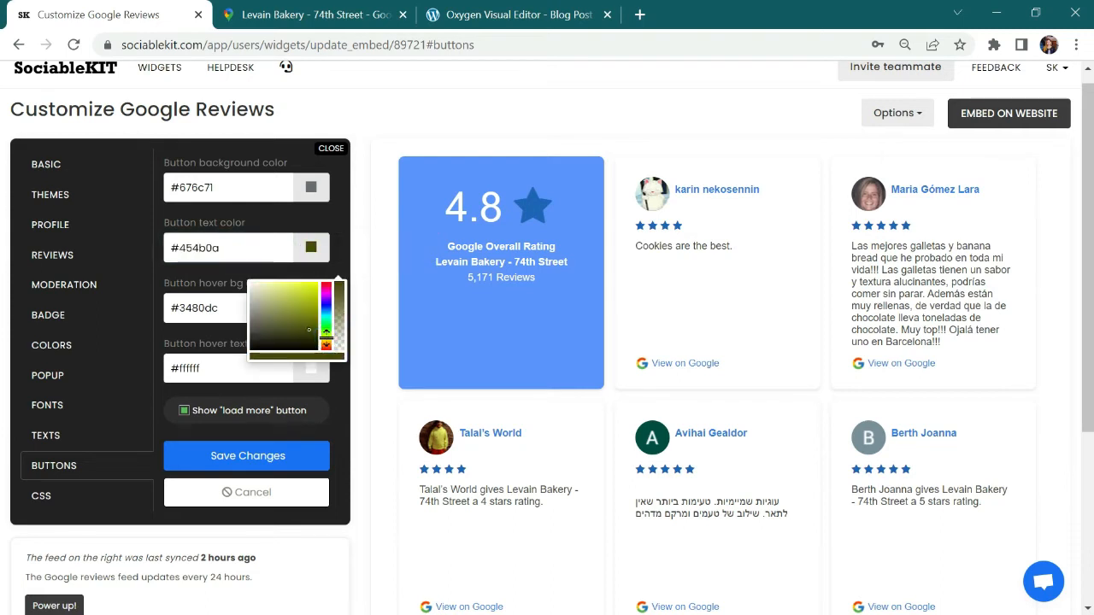
pyautogui.click(314, 287)
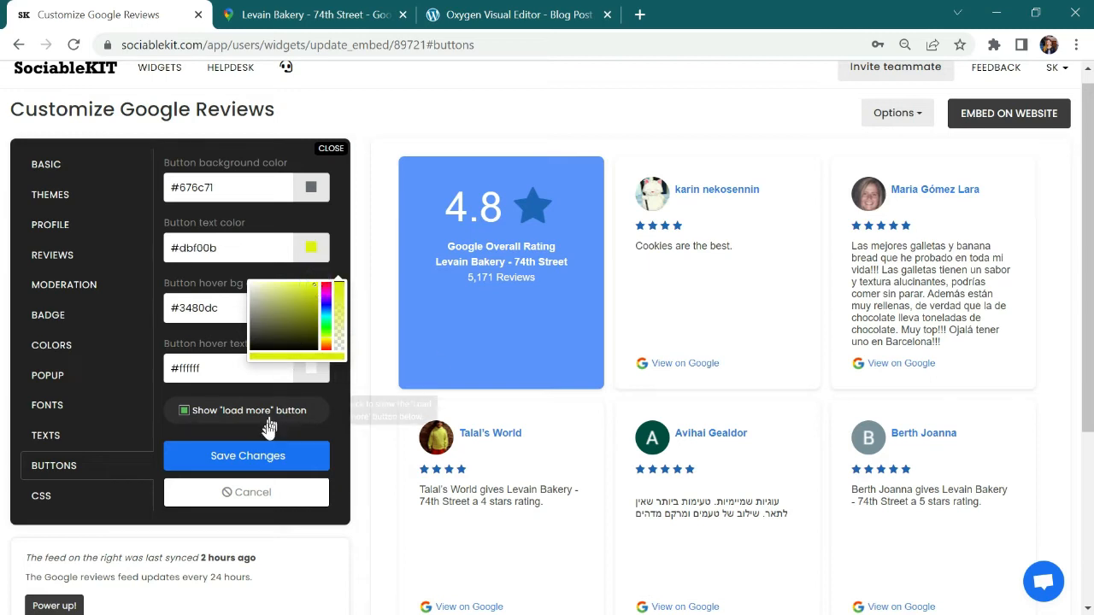
pyautogui.click(247, 455)
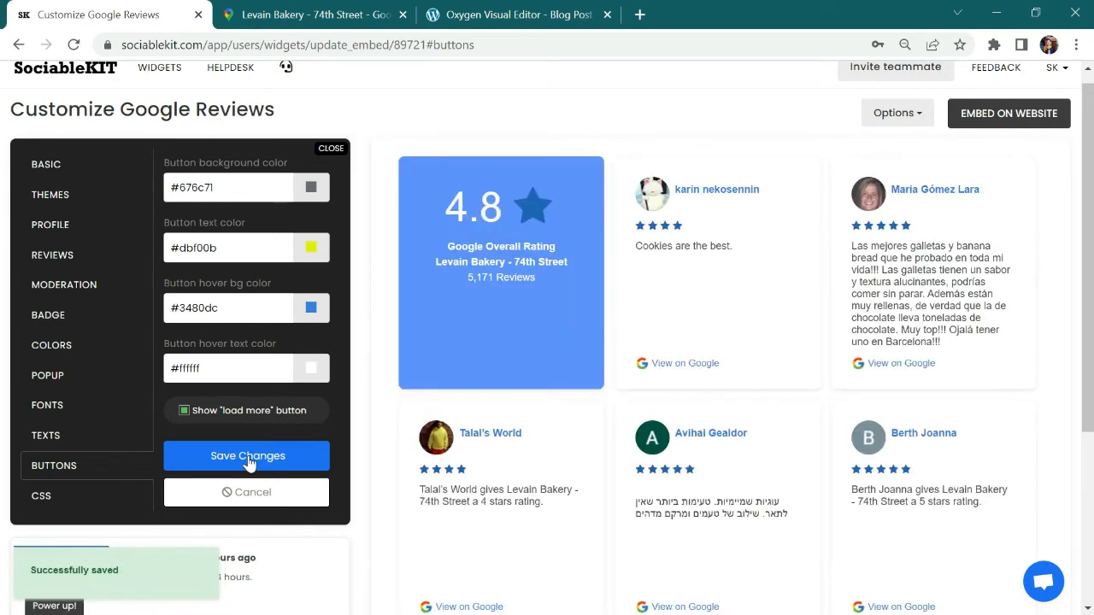
pyautogui.scroll(-2, 1083, 321)
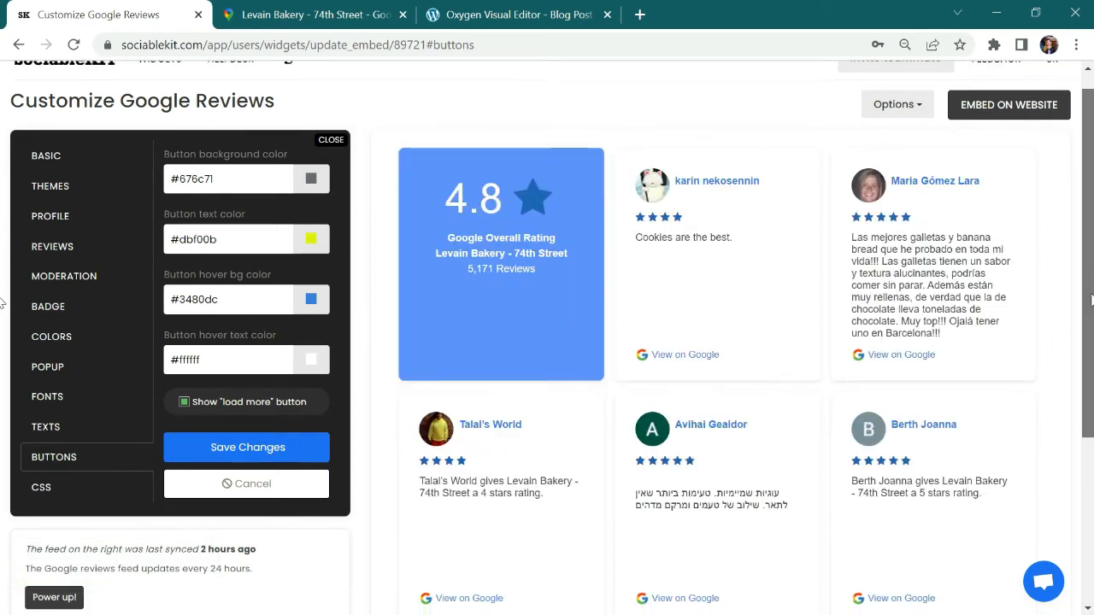
pyautogui.scroll(-2, 4, 336)
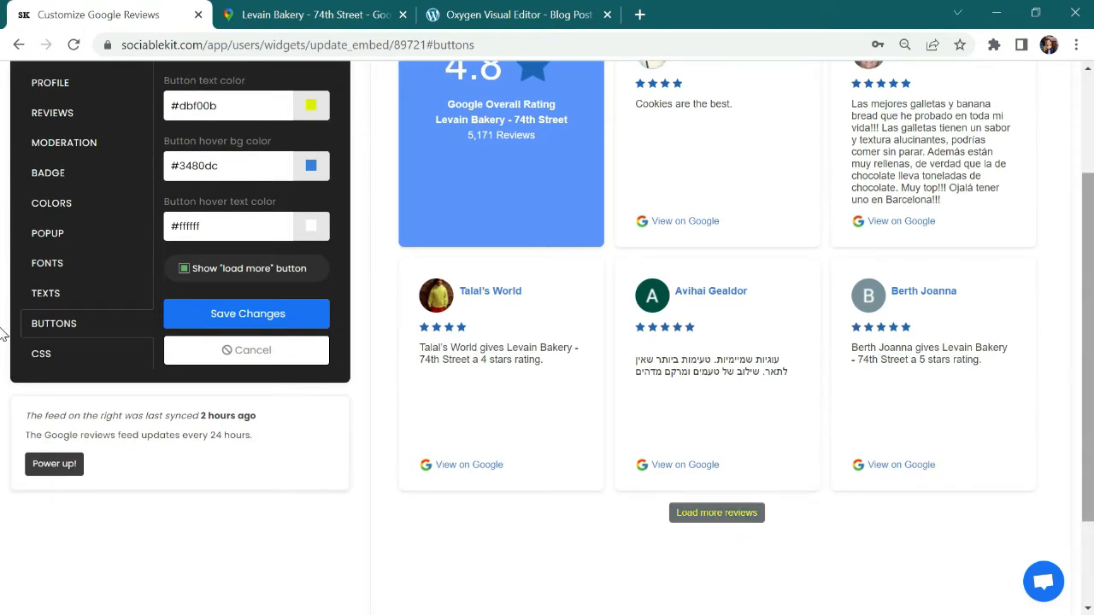
pyautogui.scroll(2, 2, 261)
pyautogui.scroll(1, 2, 261)
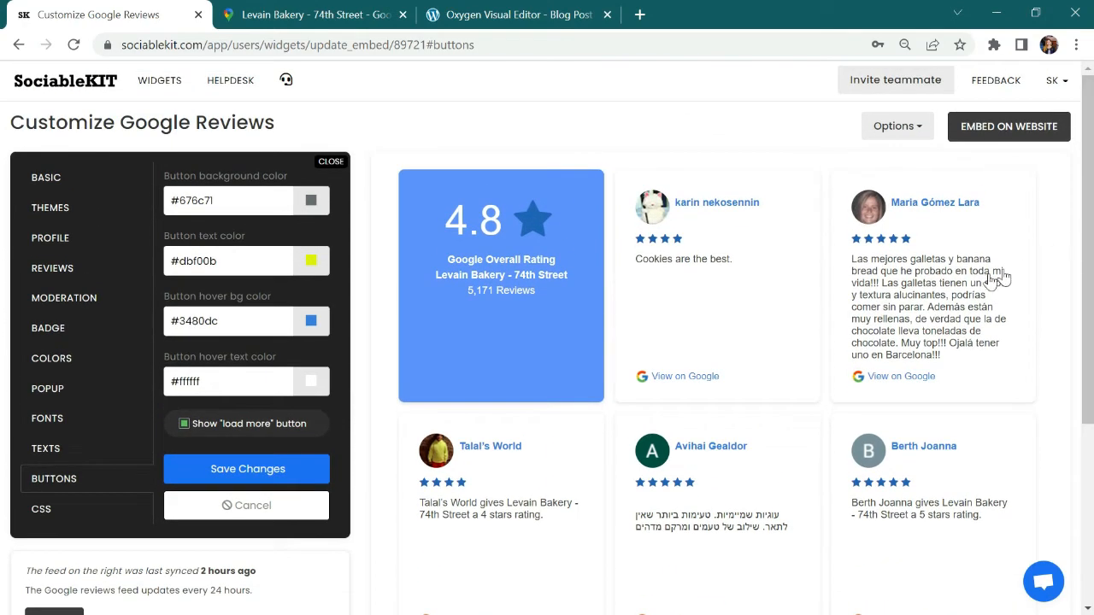
# Restore the button background color to the copied #435b77, set the button text color to white #ffffff, and save the changes
pyautogui.click(230, 200)
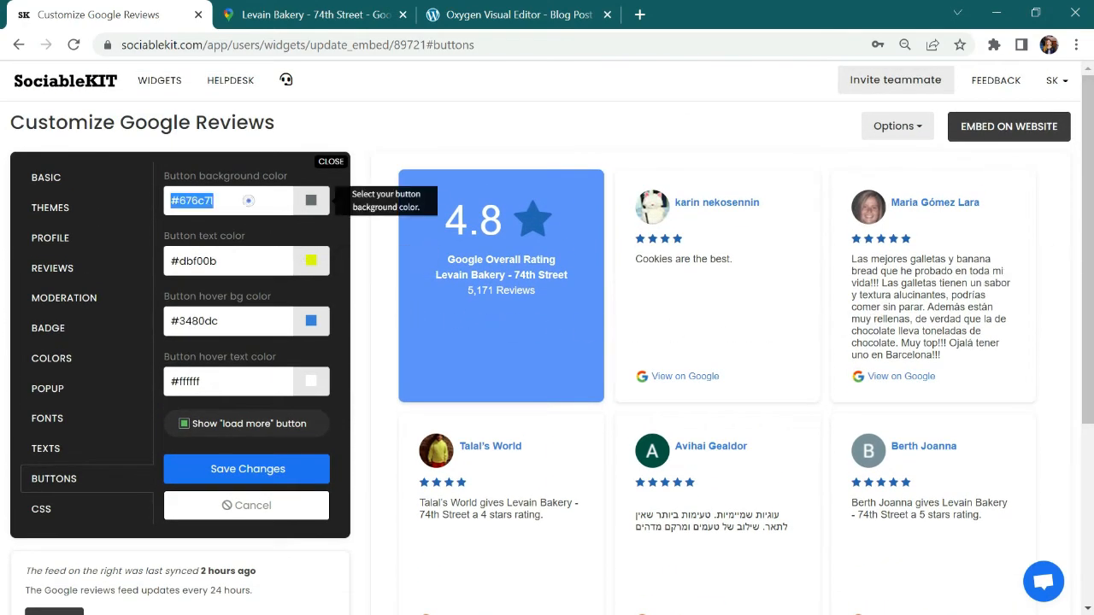
pyautogui.rightClick(250, 202)
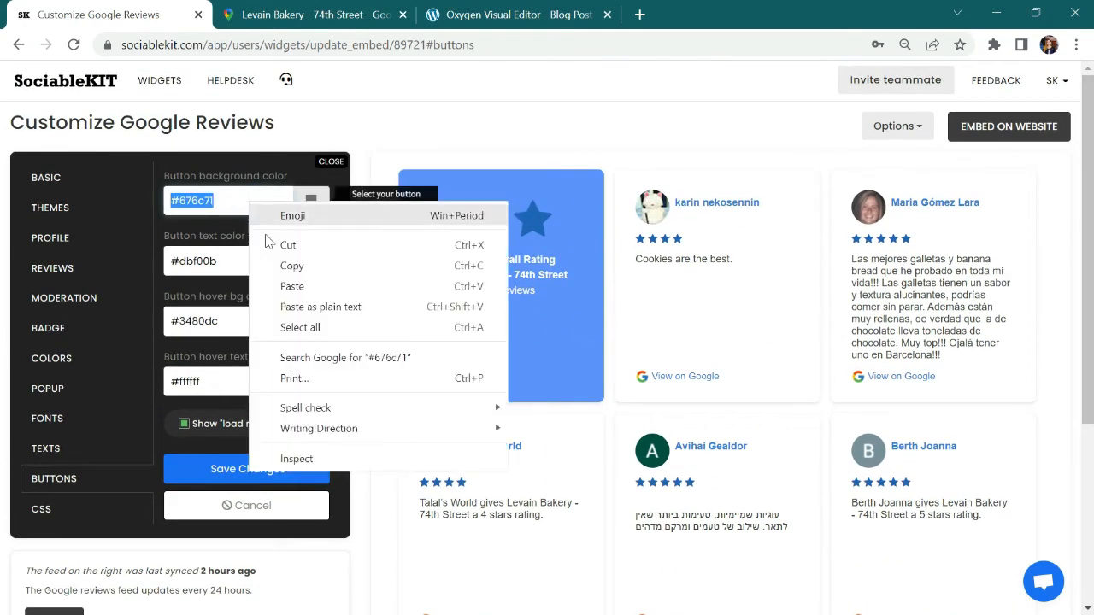
pyautogui.click(280, 285)
pyautogui.click(310, 262)
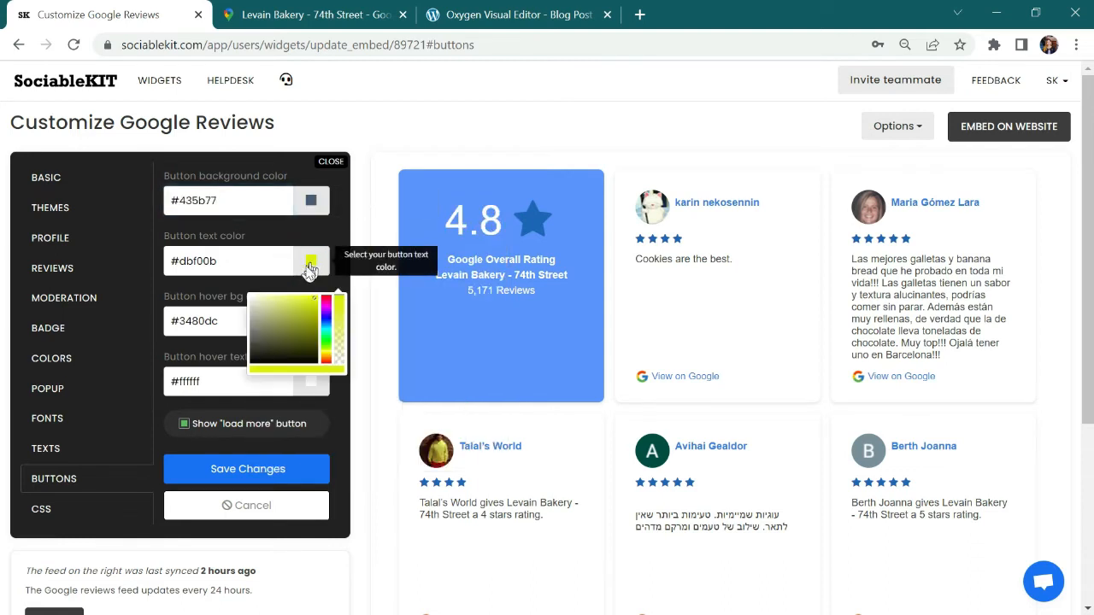
pyautogui.click(252, 297)
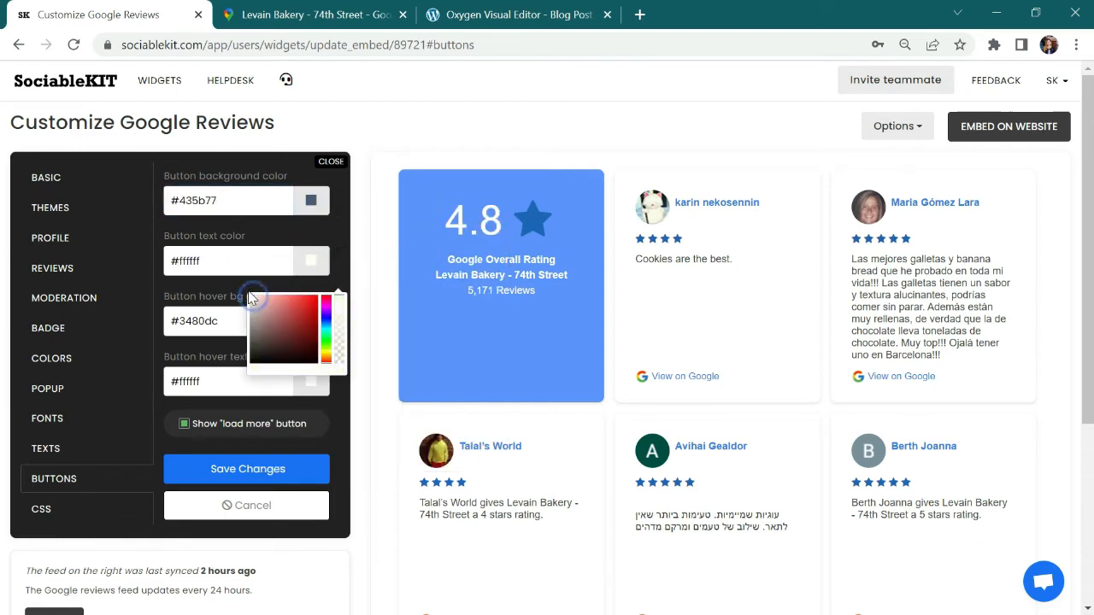
pyautogui.click(240, 468)
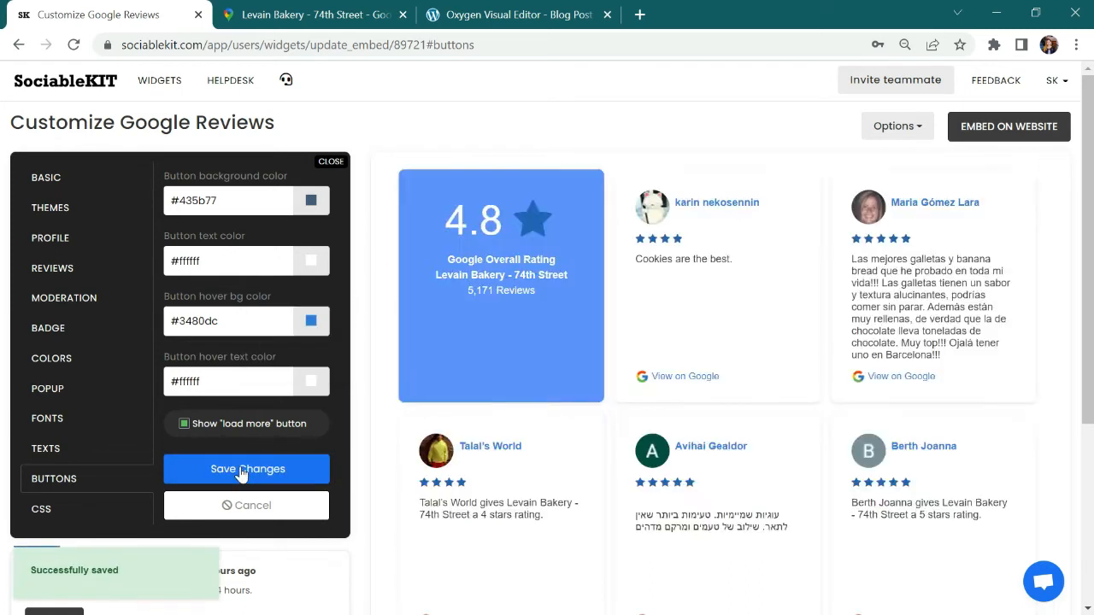
# View the custom CSS settings and copy the widget's JavaScript embed code for the website
pyautogui.click(98, 509)
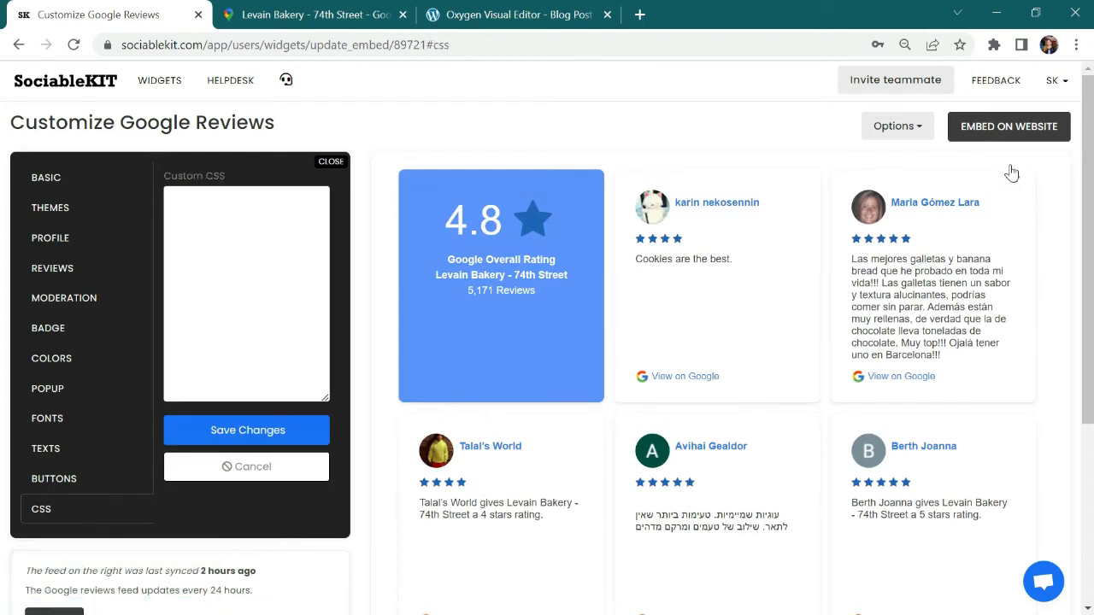
pyautogui.click(1017, 135)
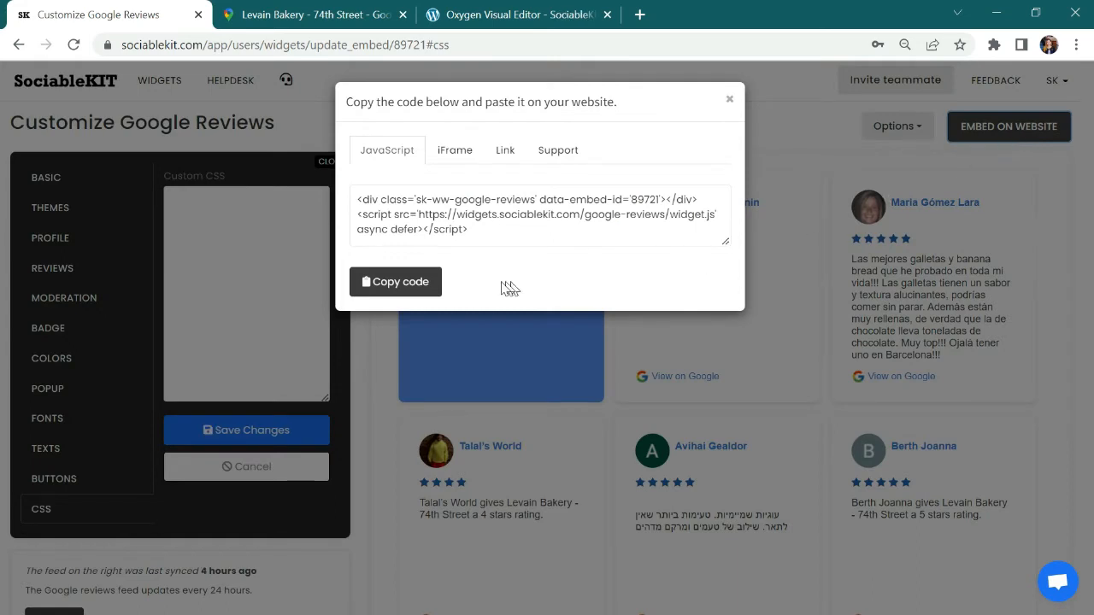
pyautogui.click(398, 288)
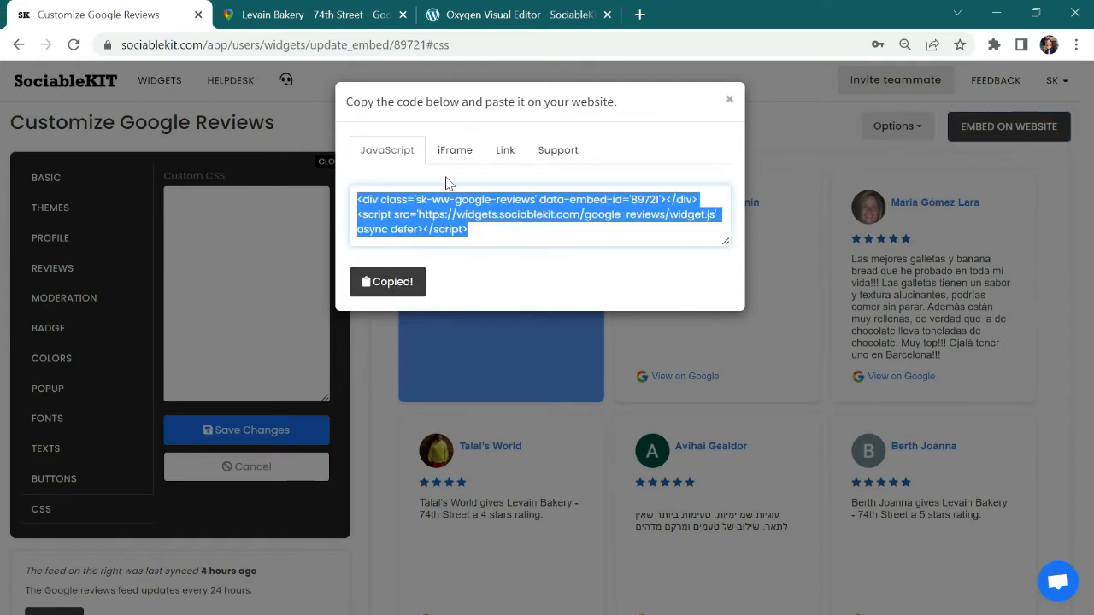
# Switch to the Oxygen Visual Editor and add a Code Block to the blank SociableKIT page
pyautogui.click(511, 17)
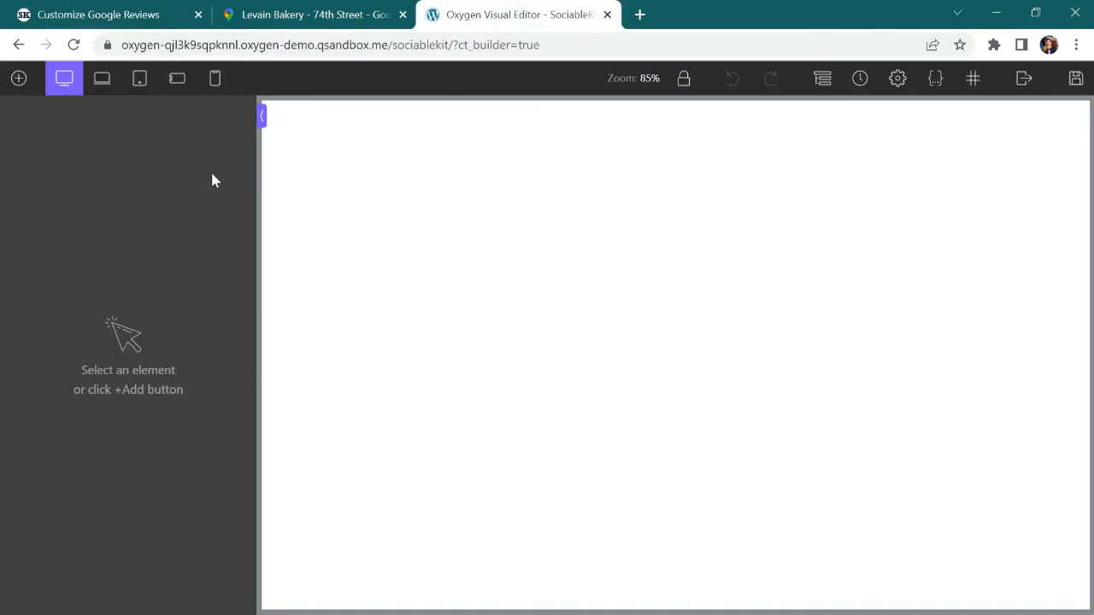
pyautogui.click(18, 79)
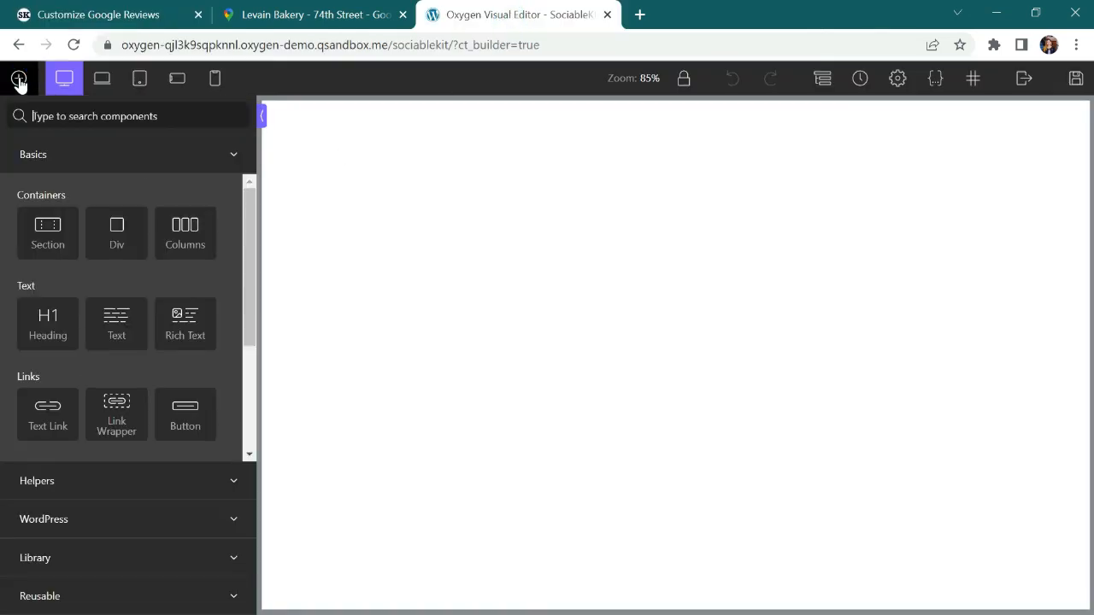
pyautogui.moveTo(245, 221); pyautogui.dragTo(245, 348)
pyautogui.click(46, 419)
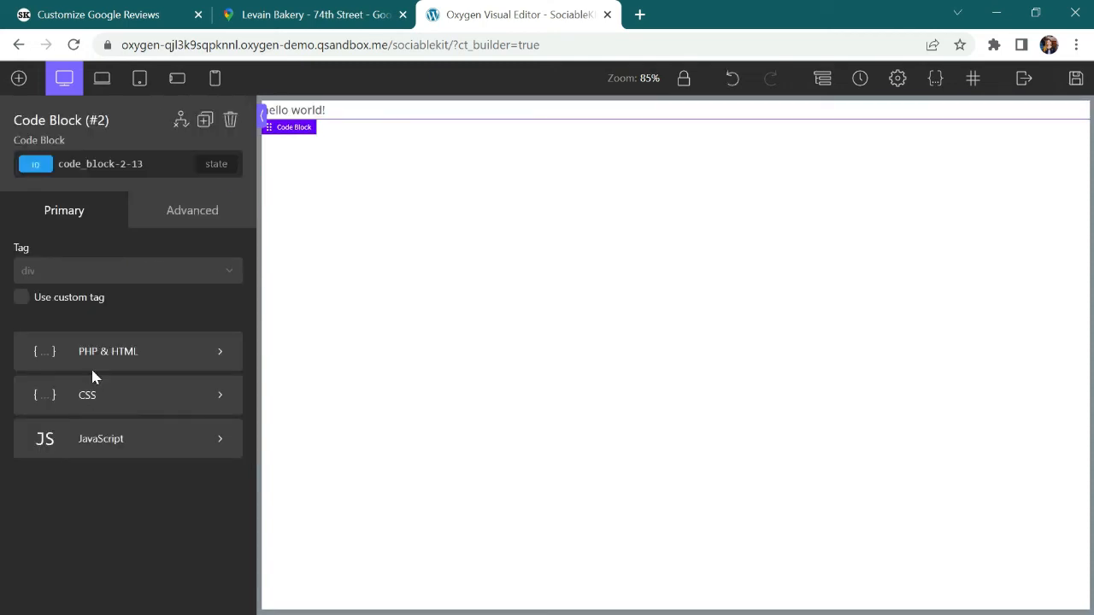
# Replace the code block's default PHP & HTML content with the copied embed code, apply it, and save the page
pyautogui.click(92, 359)
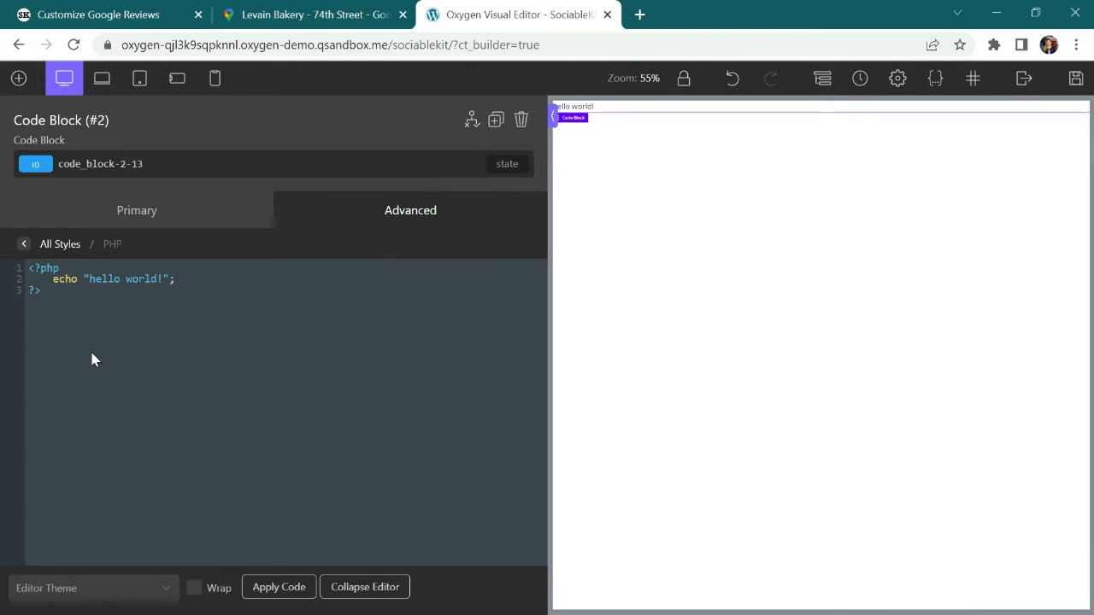
pyautogui.hotkey('ctrl', 'a')
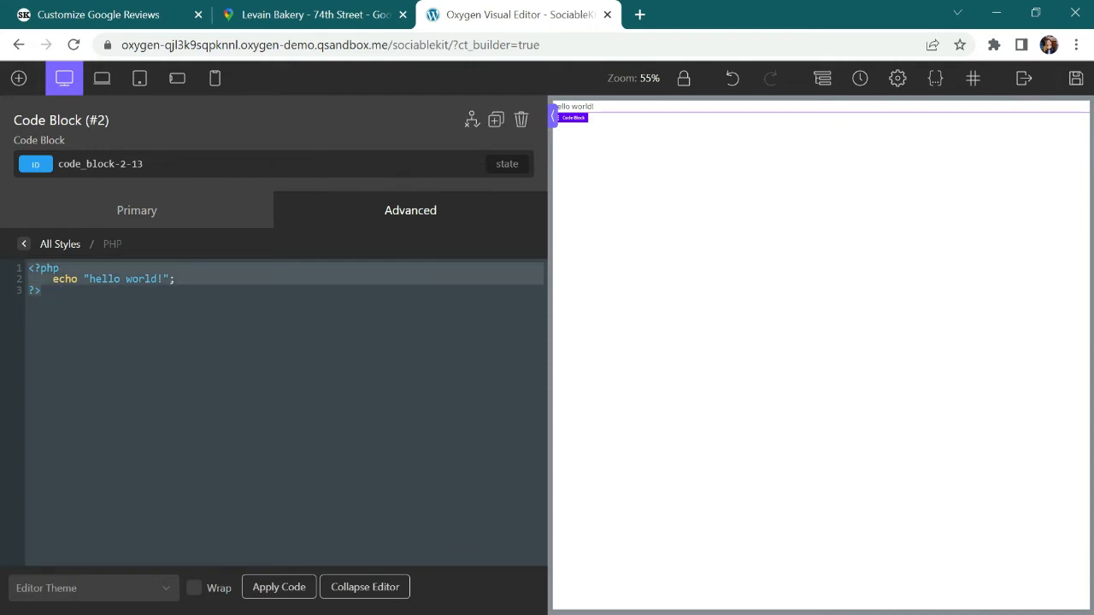
pyautogui.rightClick(27, 272)
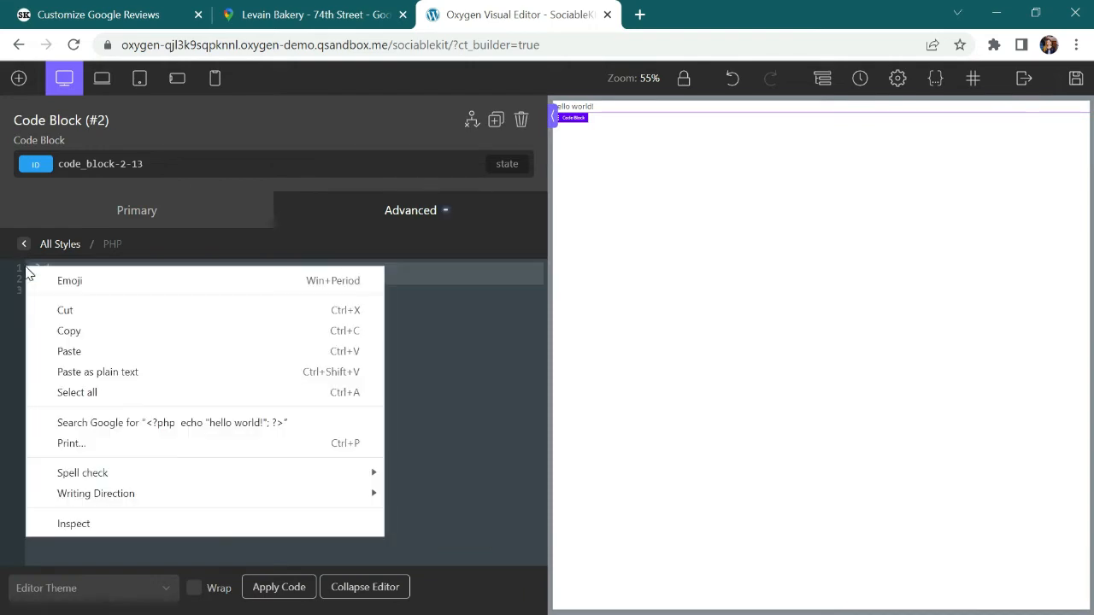
pyautogui.click(66, 350)
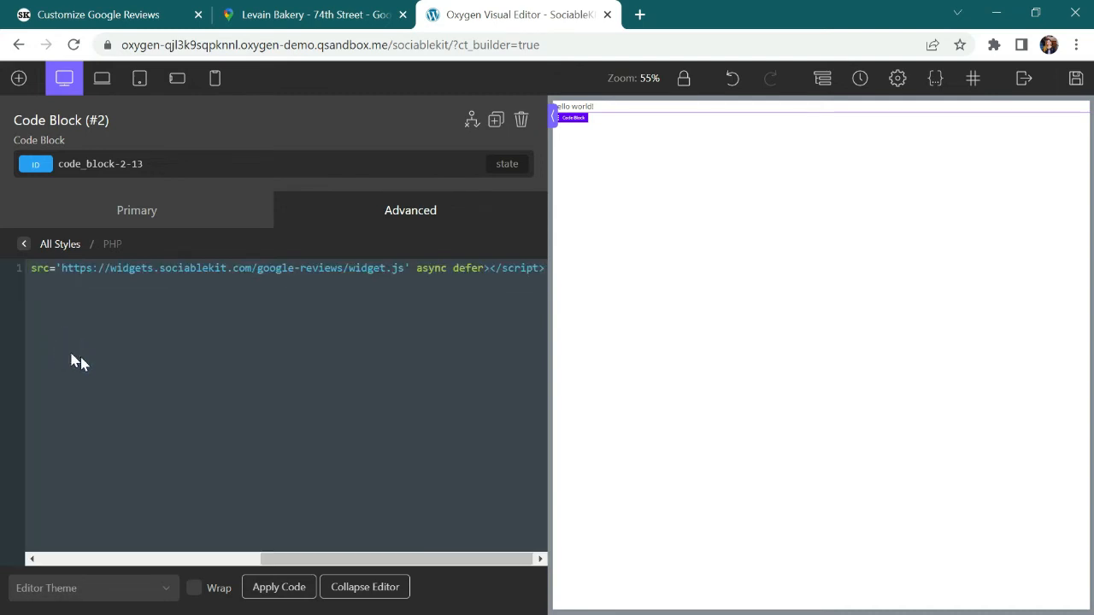
pyautogui.click(276, 586)
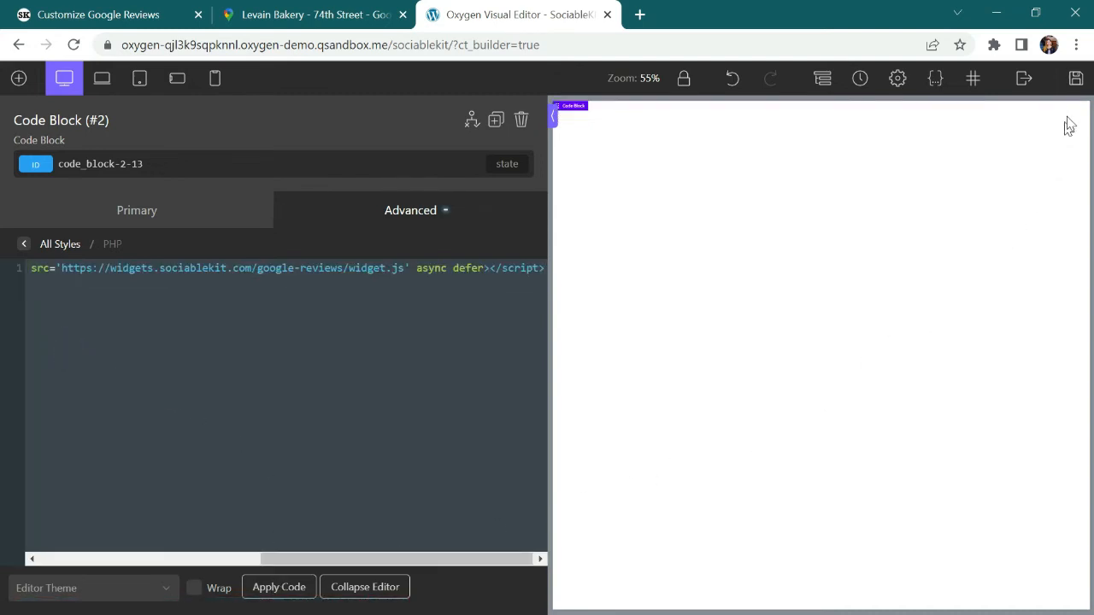
pyautogui.click(1076, 84)
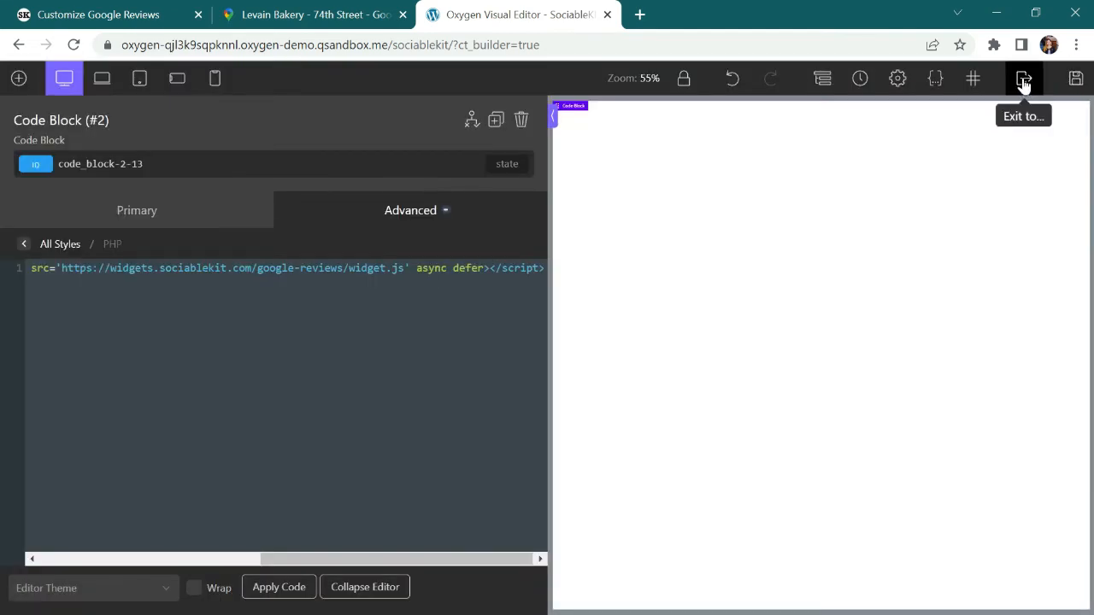
# Open the page's frontend, load more reviews in the embedded feed, and look through it from end to start
pyautogui.click(1024, 82)
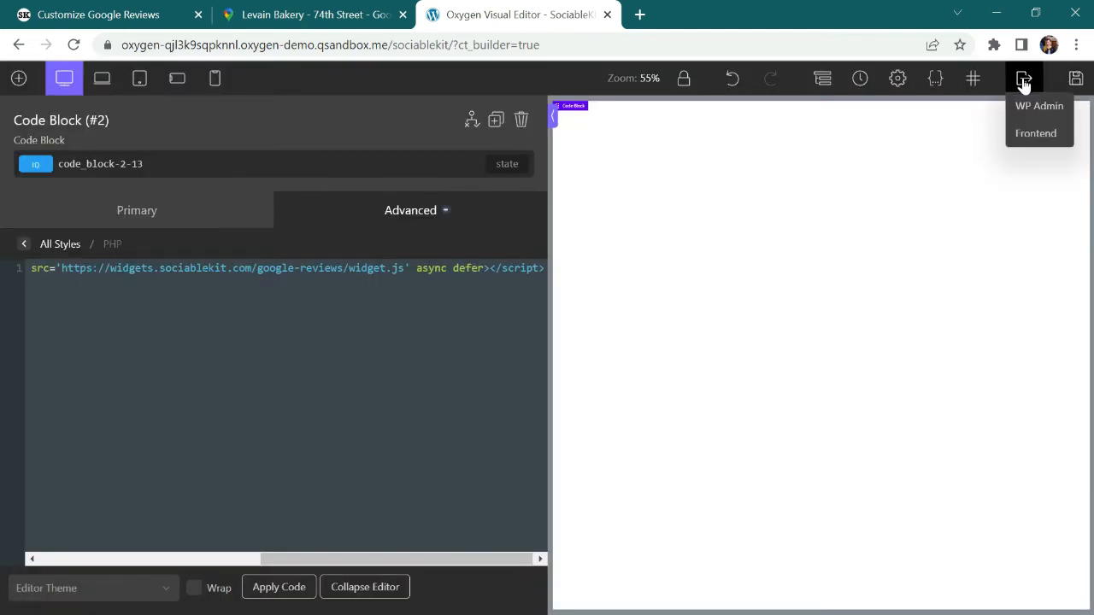
pyautogui.click(1034, 135)
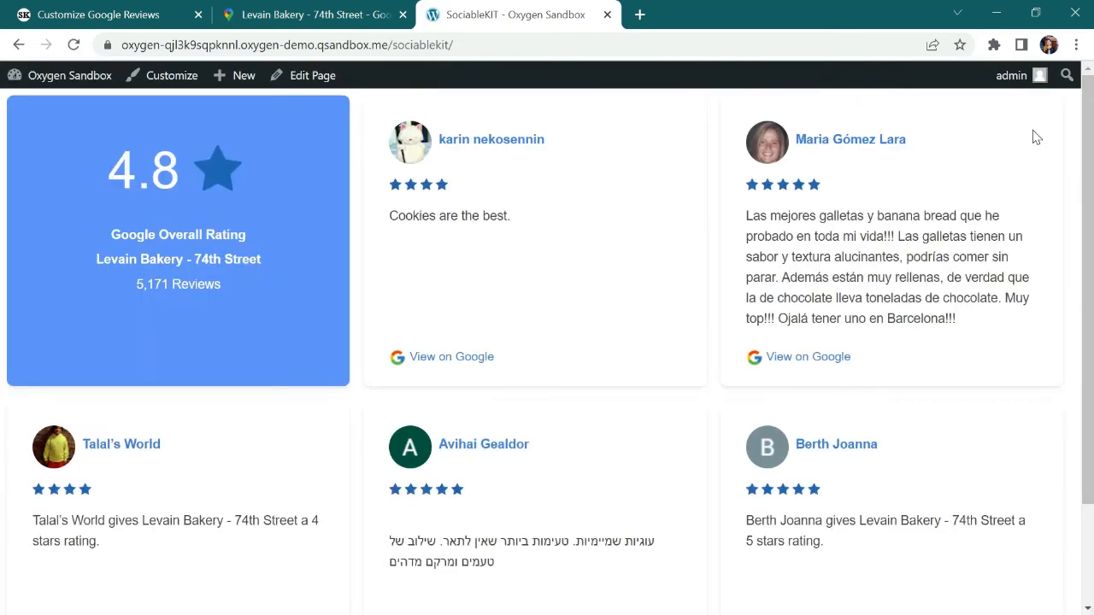
pyautogui.moveTo(1086, 111); pyautogui.dragTo(1088, 200)
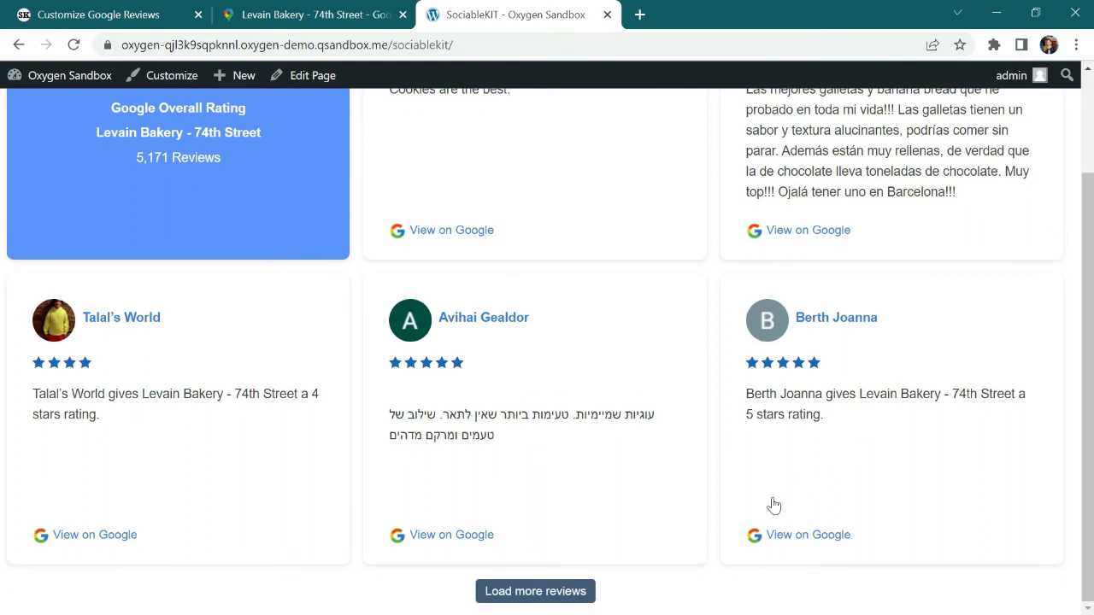
pyautogui.click(532, 599)
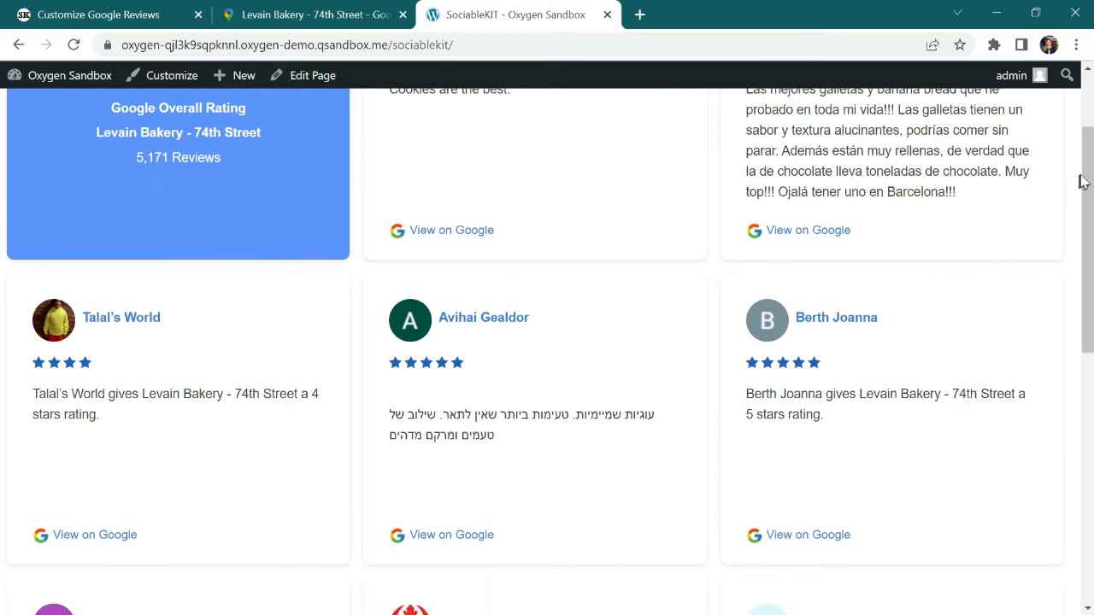
pyautogui.moveTo(1082, 181); pyautogui.dragTo(1089, 335)
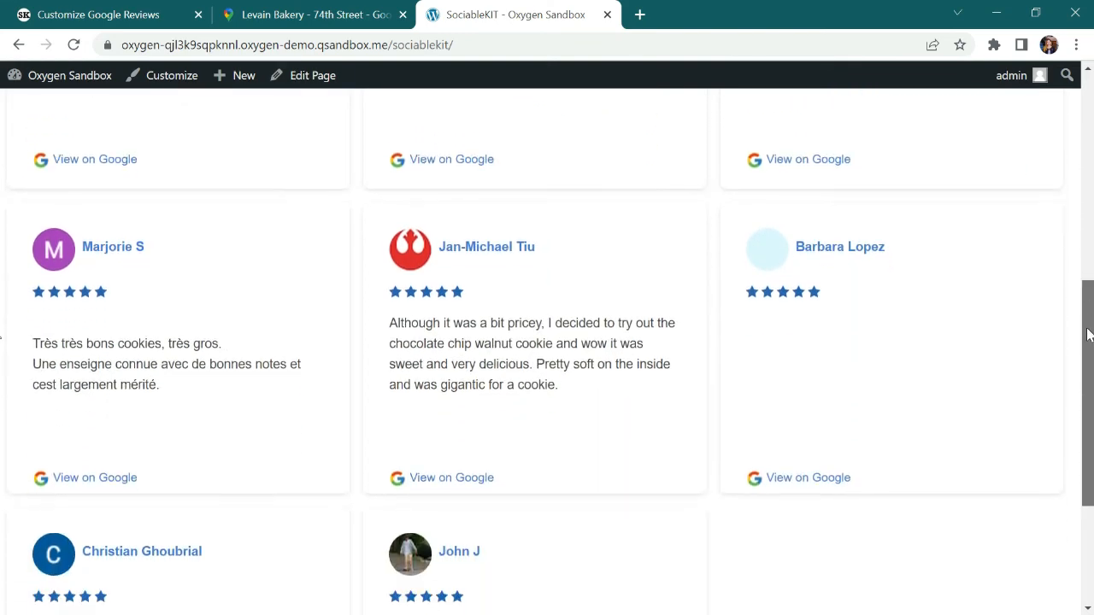
pyautogui.scroll(-3, 4, 420)
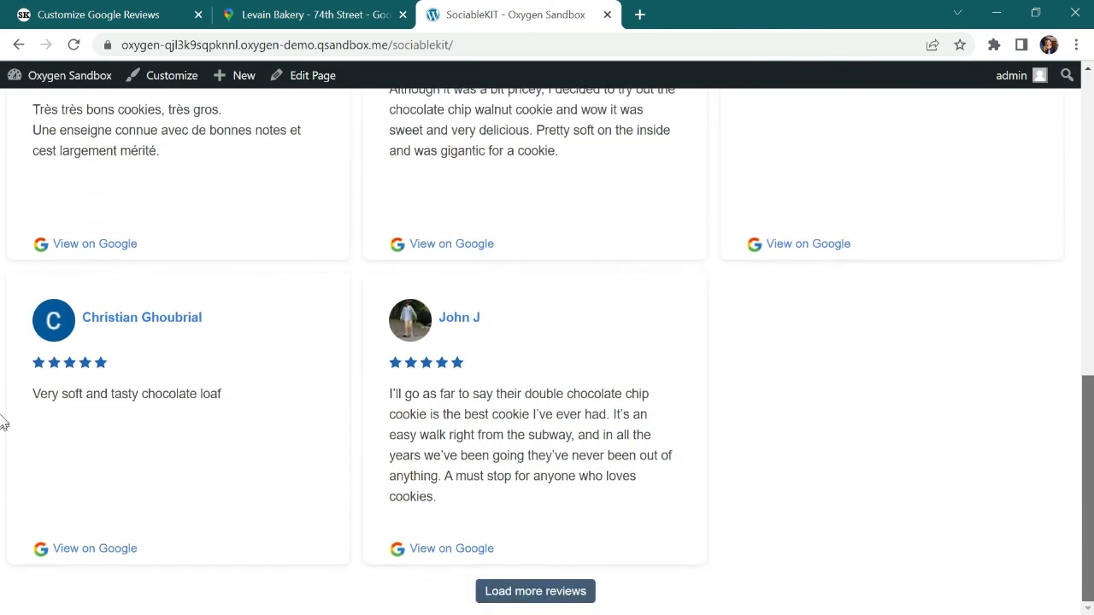
pyautogui.scroll(7, 3, 421)
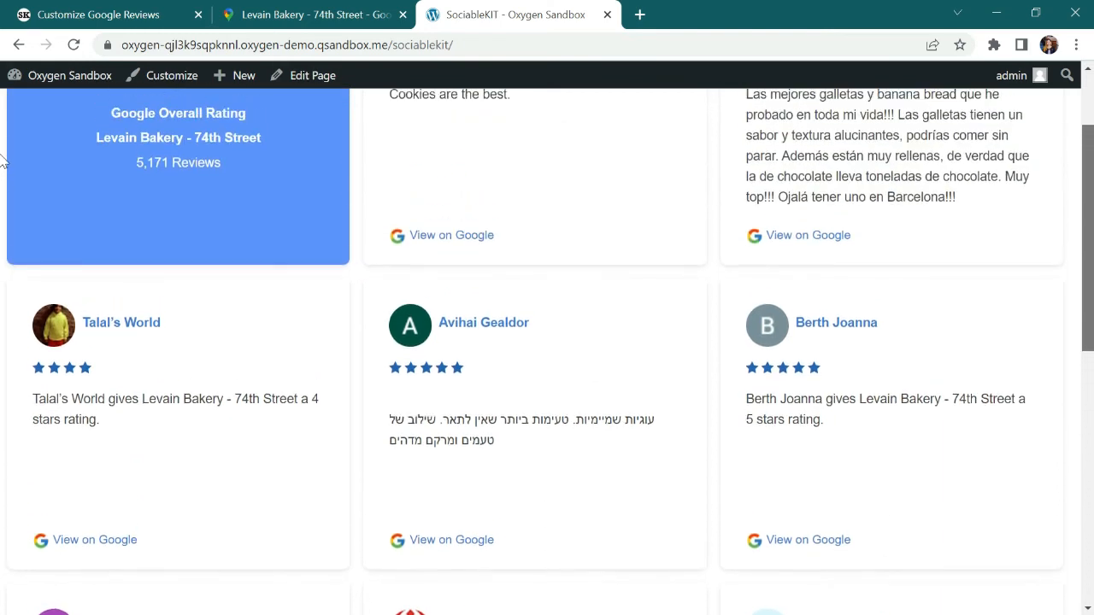
pyautogui.scroll(2, 2, 161)
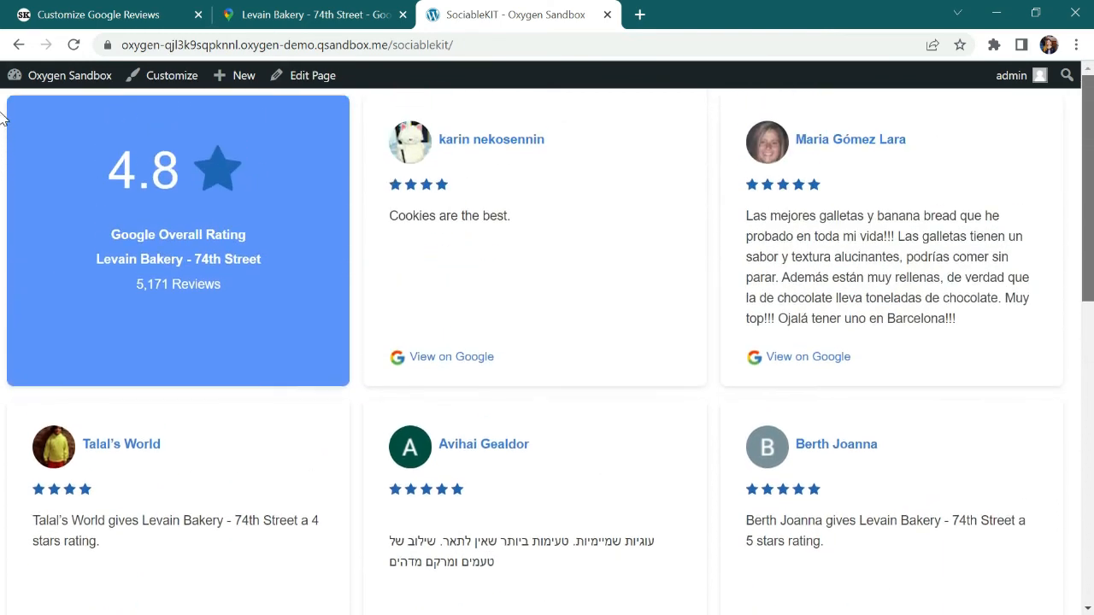
# Open the "Cookies are the best." review in its popup and advance three reviews forward
pyautogui.click(499, 222)
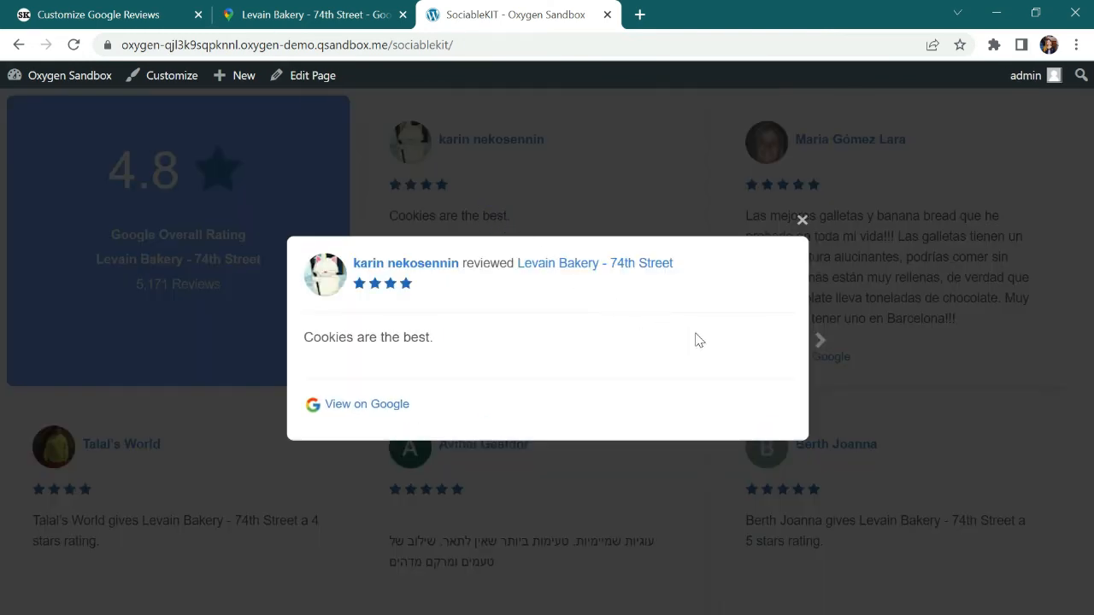
pyautogui.click(818, 341)
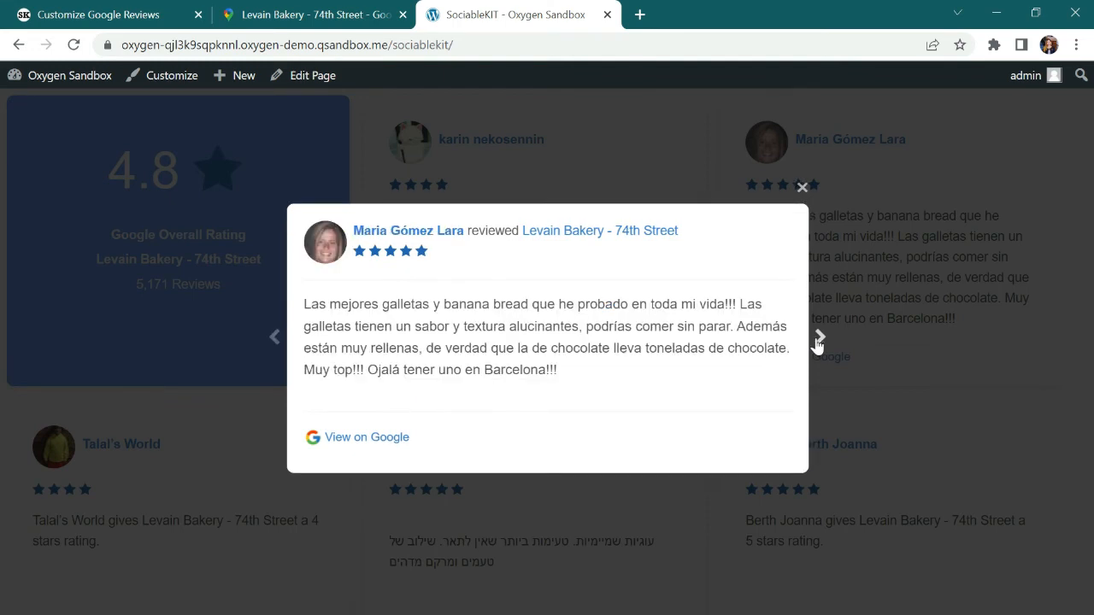
pyautogui.click(818, 341)
pyautogui.click(818, 341)
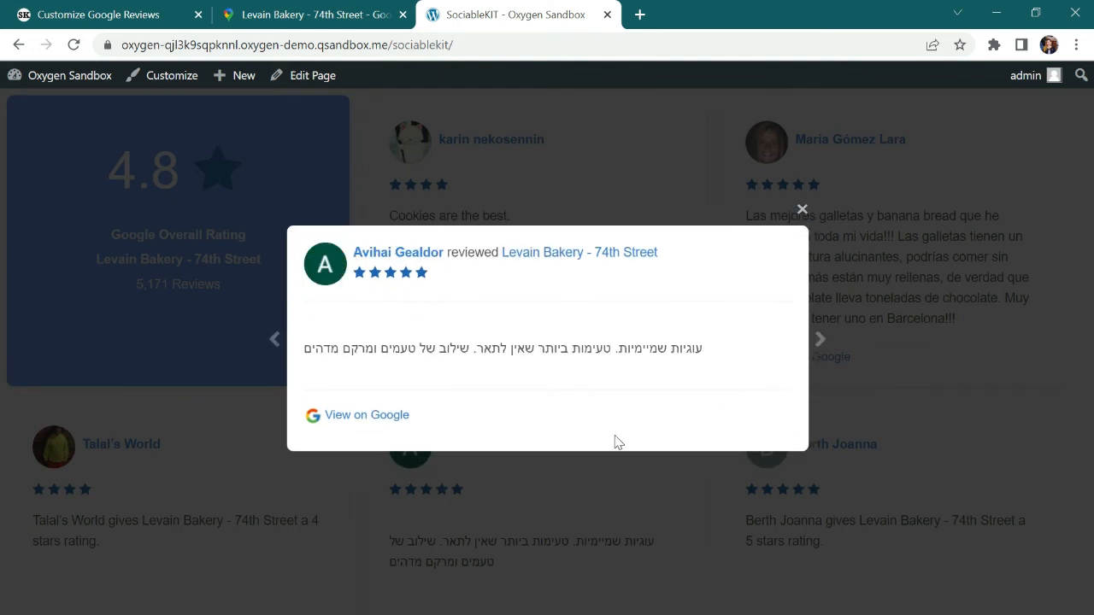
# Check the Google Maps links of the displayed review and the overall rating card, closing the popup and both map pages
pyautogui.click(366, 418)
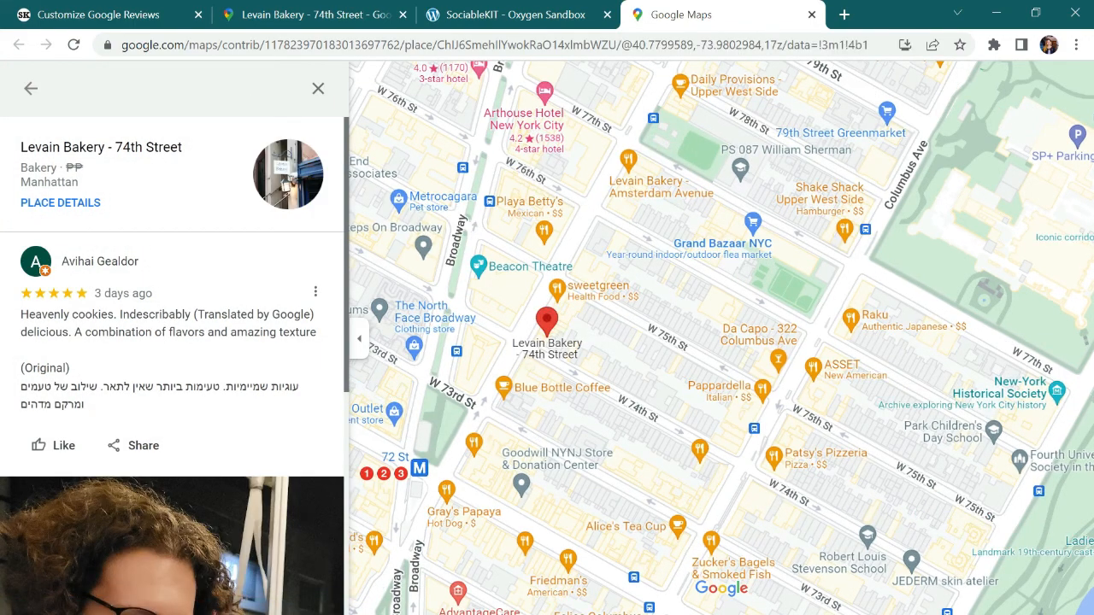
pyautogui.click(811, 15)
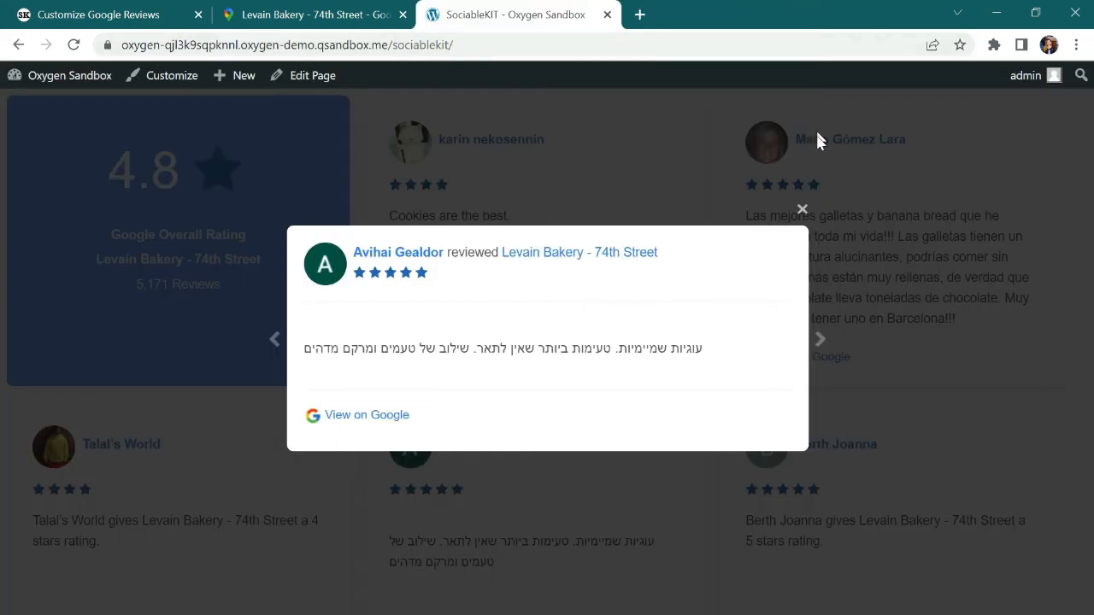
pyautogui.click(805, 213)
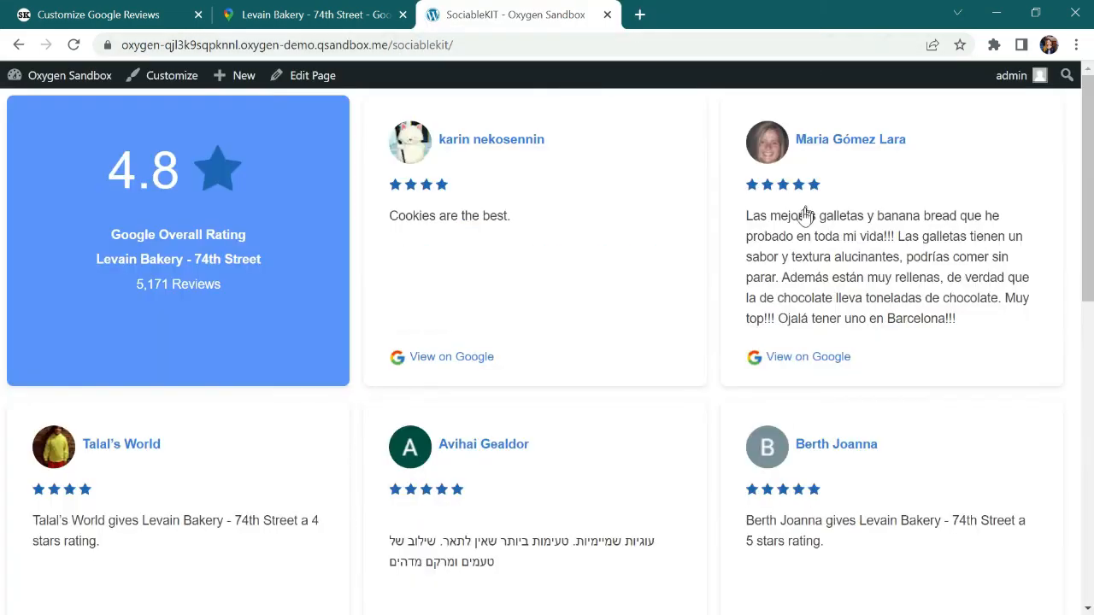
pyautogui.click(170, 240)
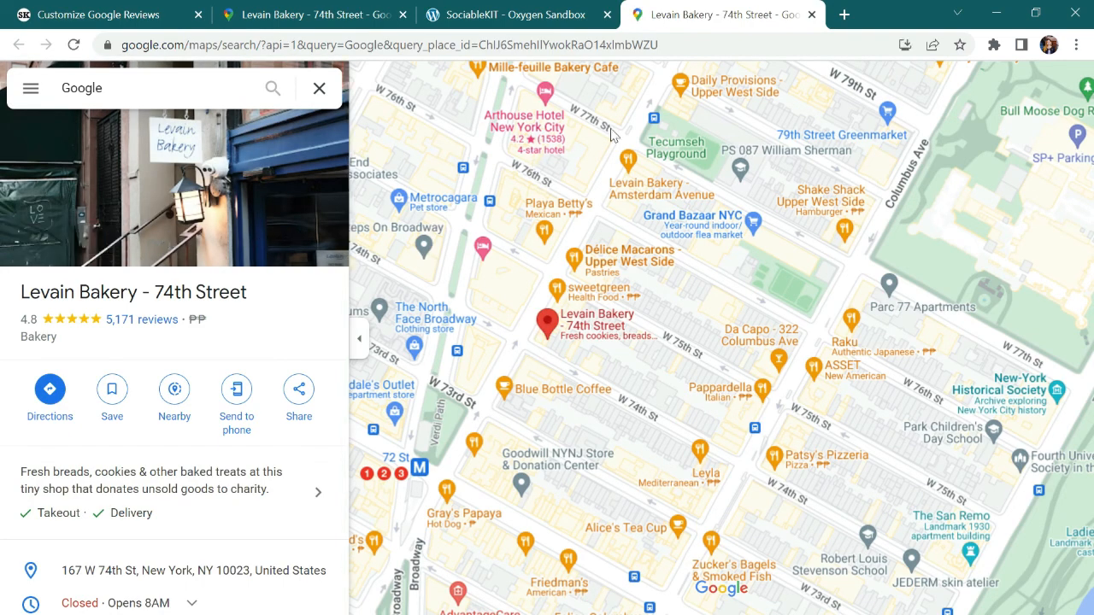
pyautogui.click(811, 15)
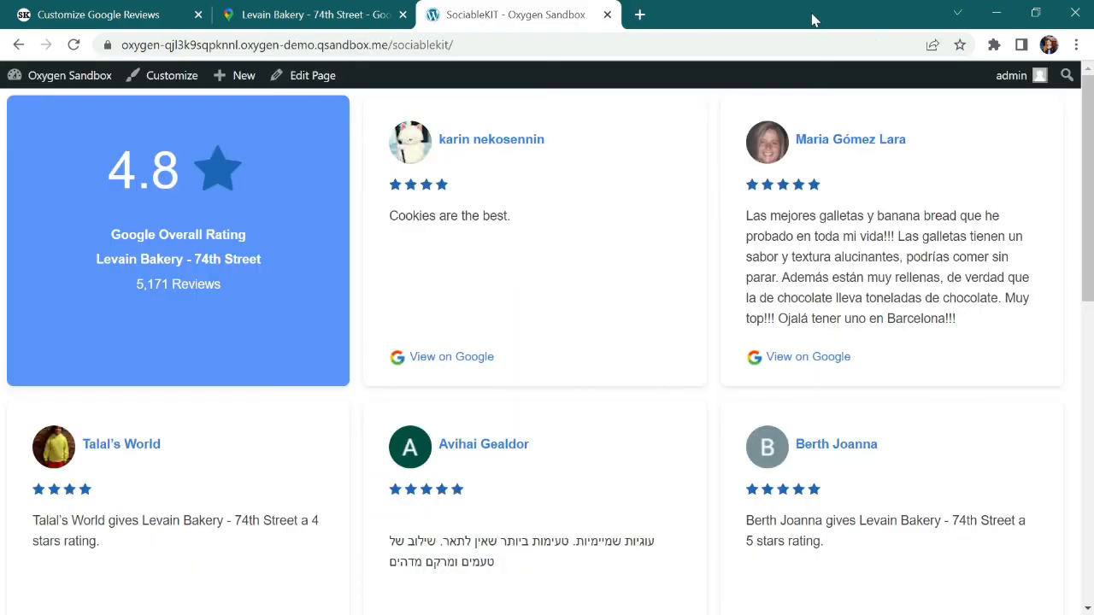